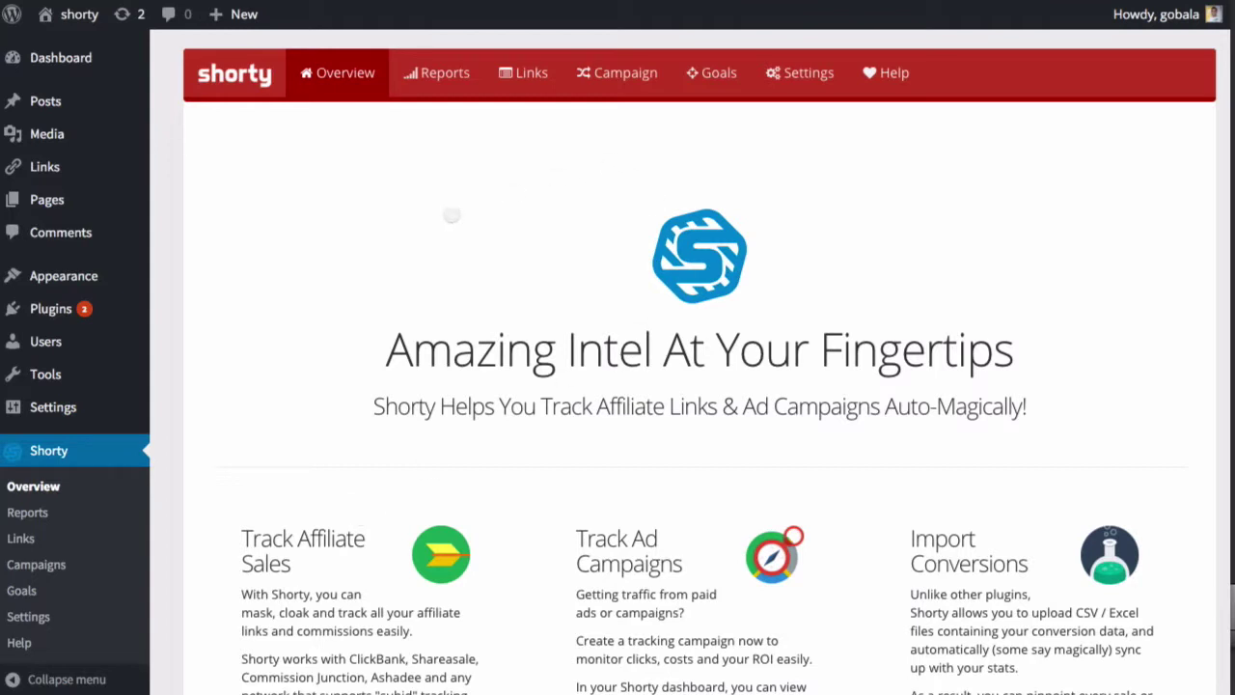
# Step: Set Cloaking Status to OFF on the Kreydle link, save it, and return to Campaigns
pyautogui.click(451, 216)
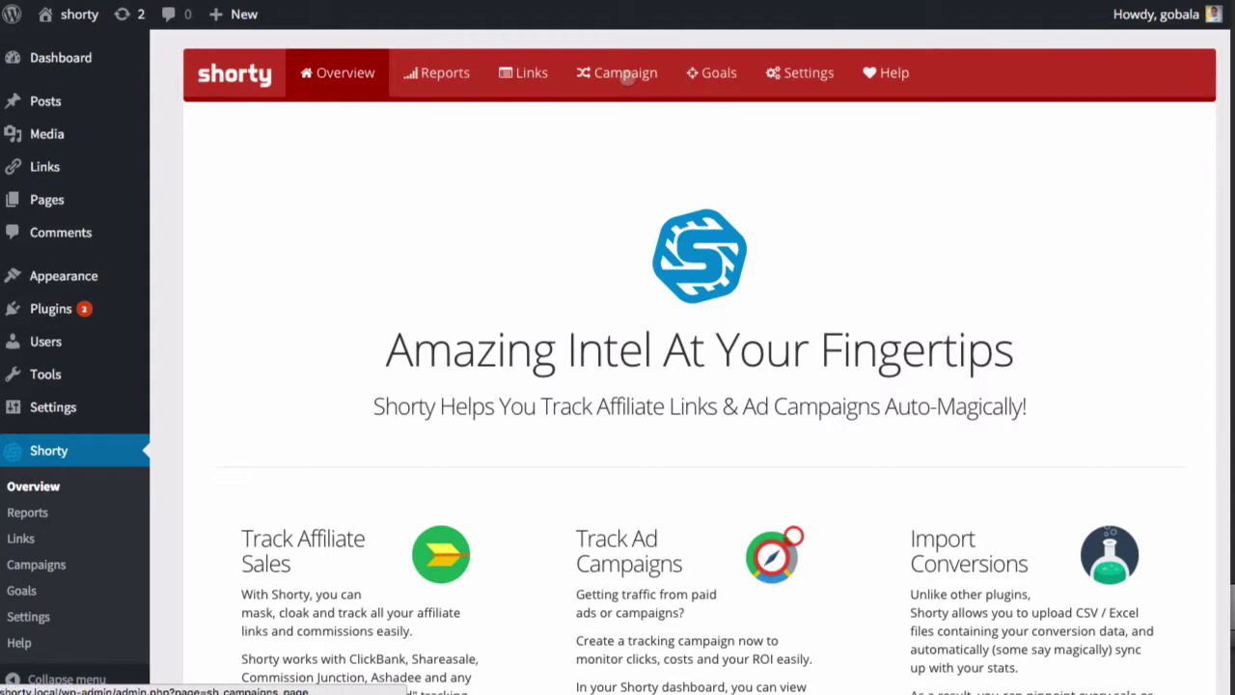
pyautogui.click(627, 75)
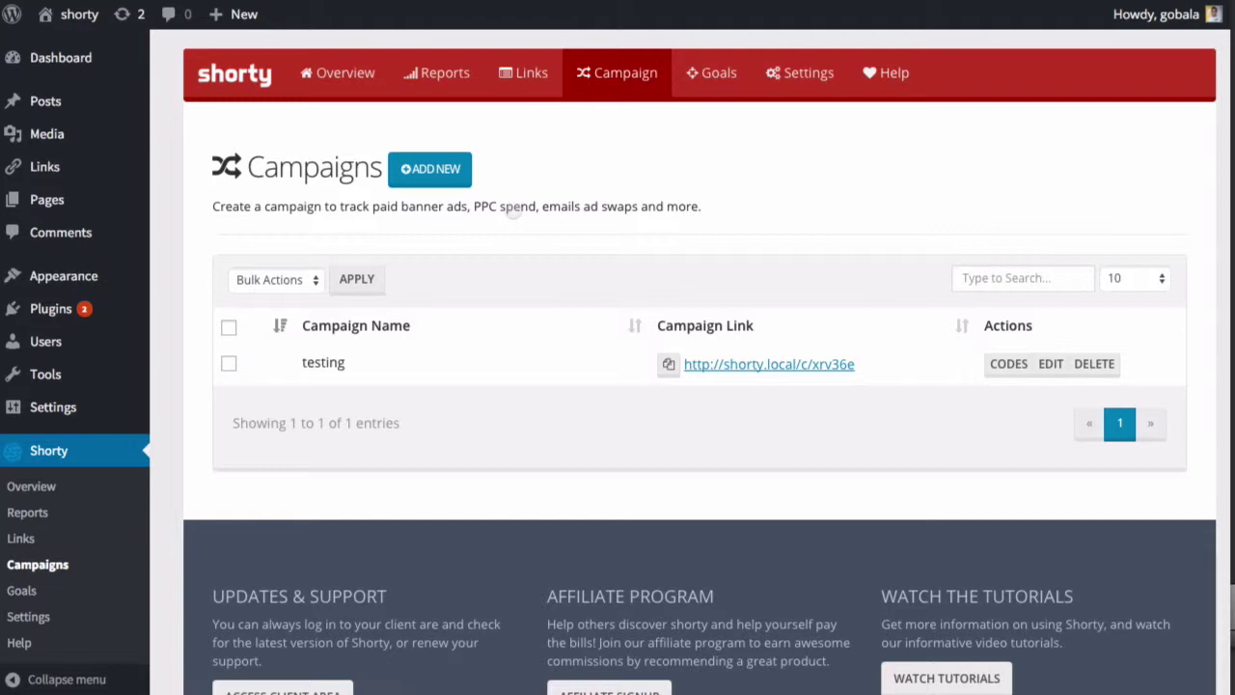
pyautogui.click(533, 74)
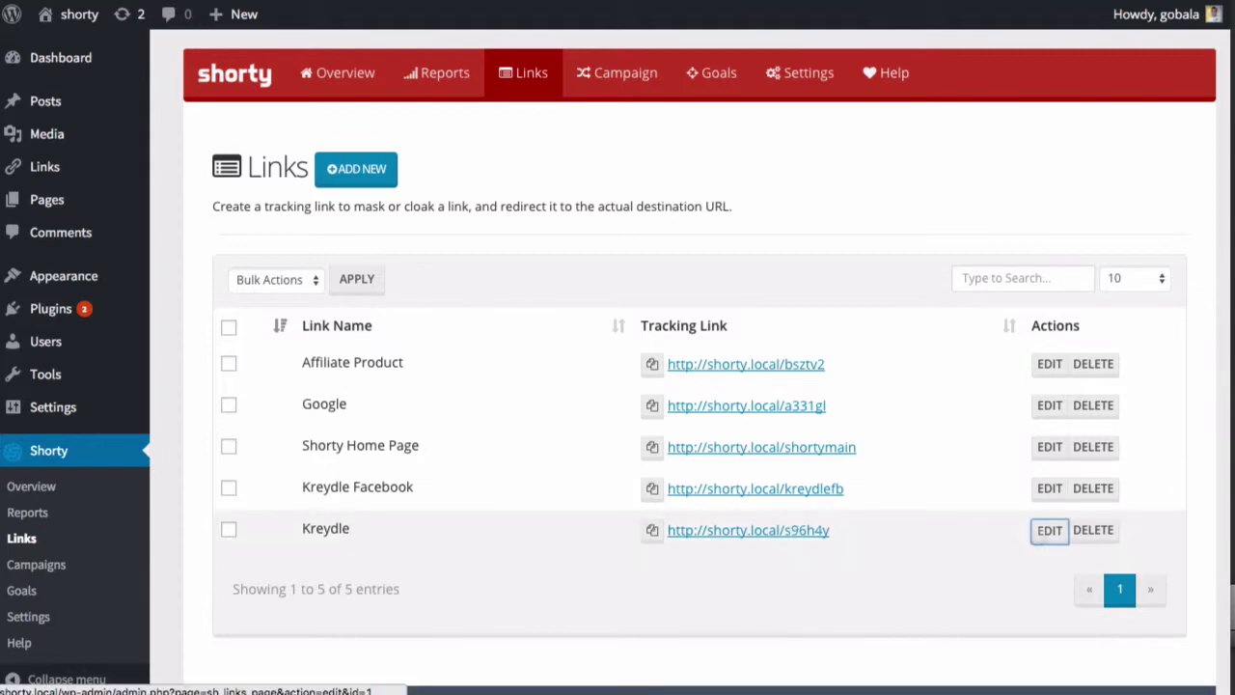
pyautogui.click(1049, 530)
pyautogui.scroll(-6, 435, 535)
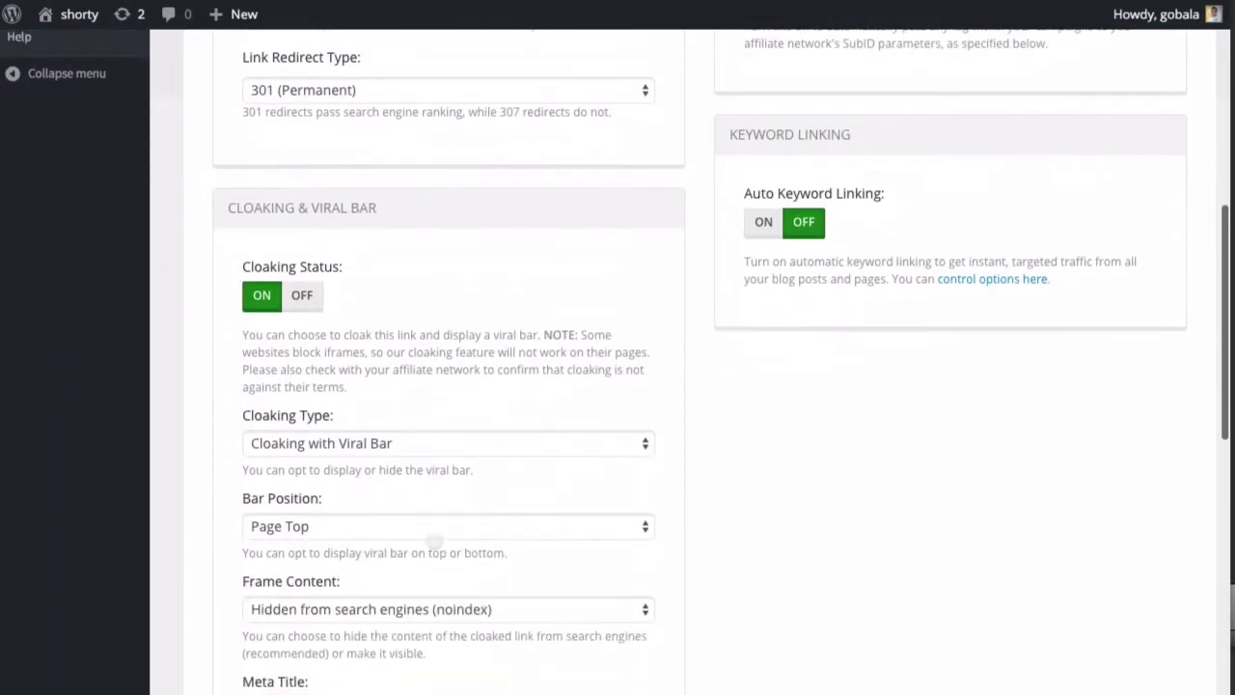
pyautogui.click(275, 296)
pyautogui.click(309, 502)
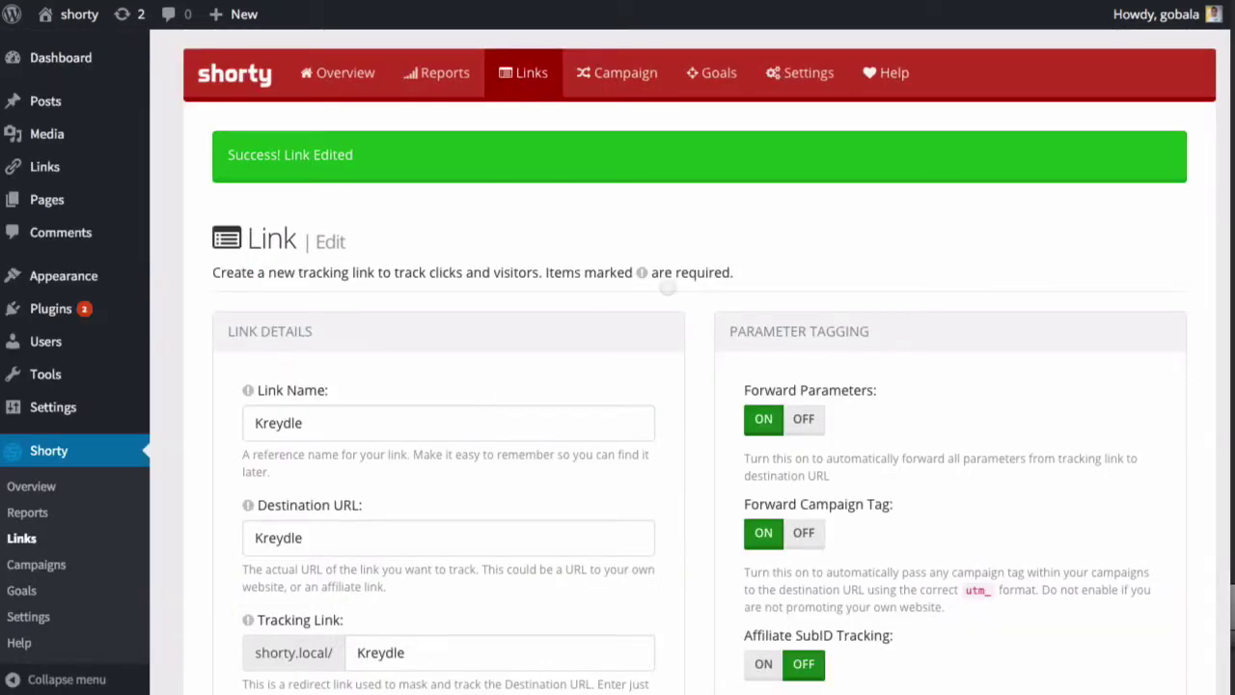
pyautogui.click(595, 83)
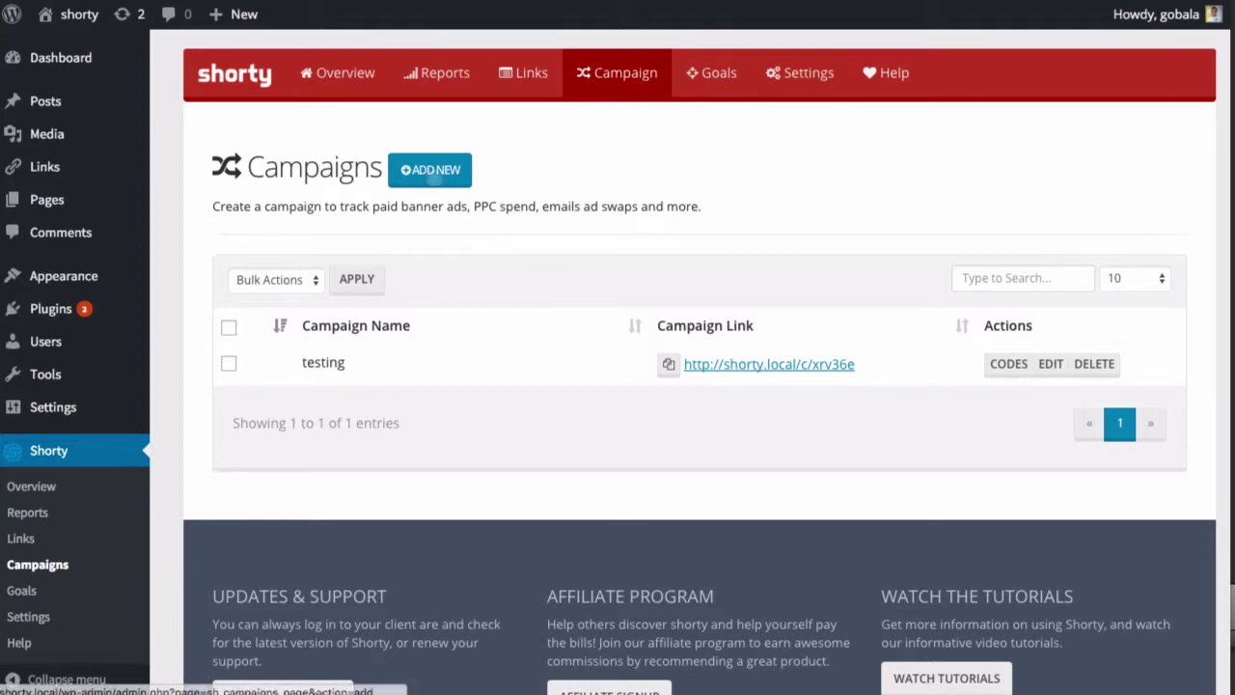
pyautogui.click(434, 182)
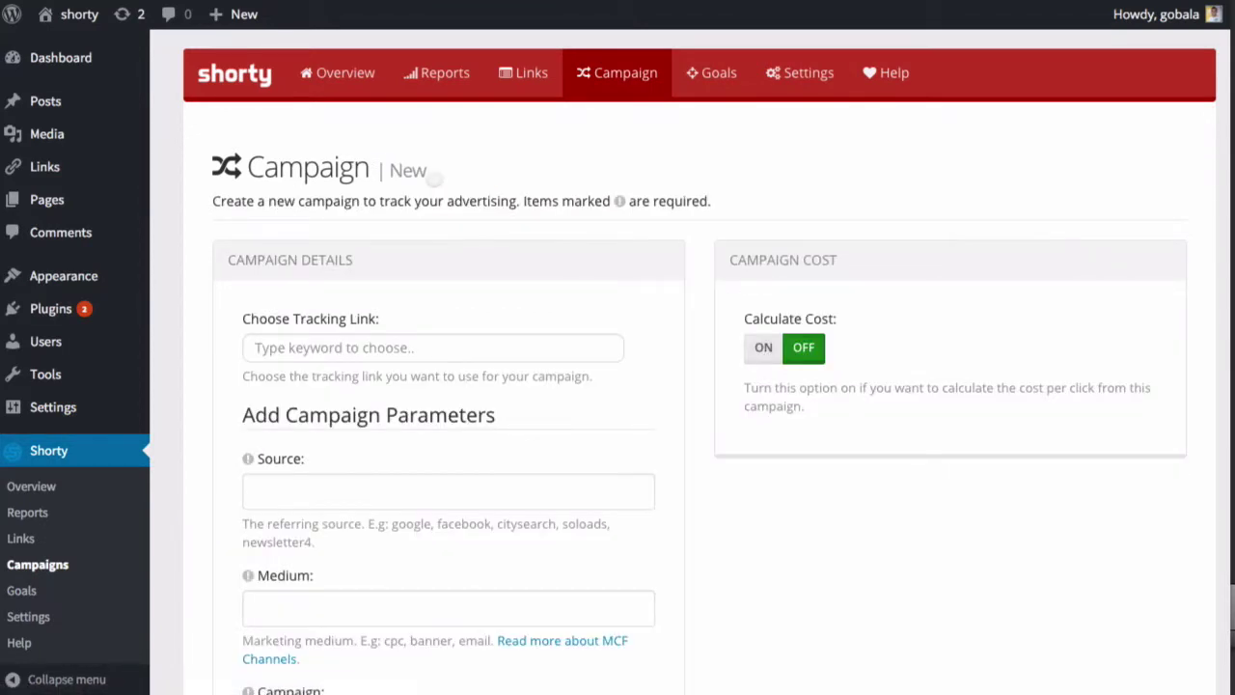
pyautogui.scroll(-2, 222, 428)
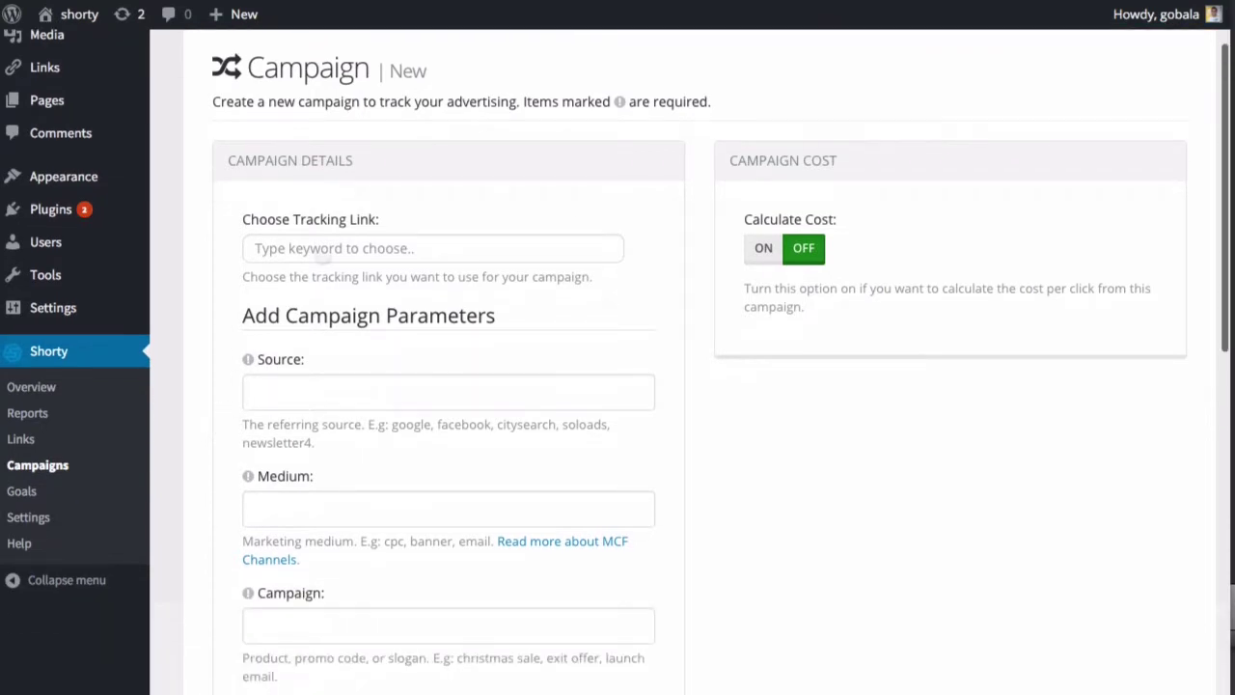
pyautogui.click(321, 253)
pyautogui.write('Kreyd')
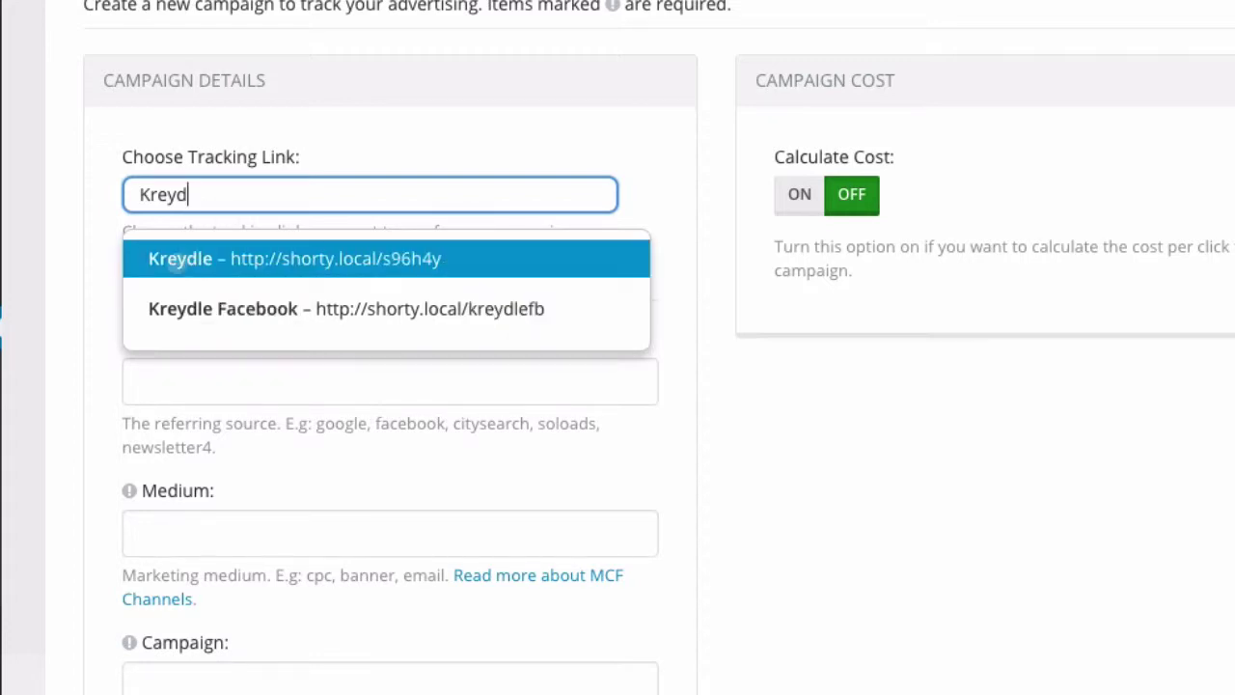
pyautogui.click(177, 260)
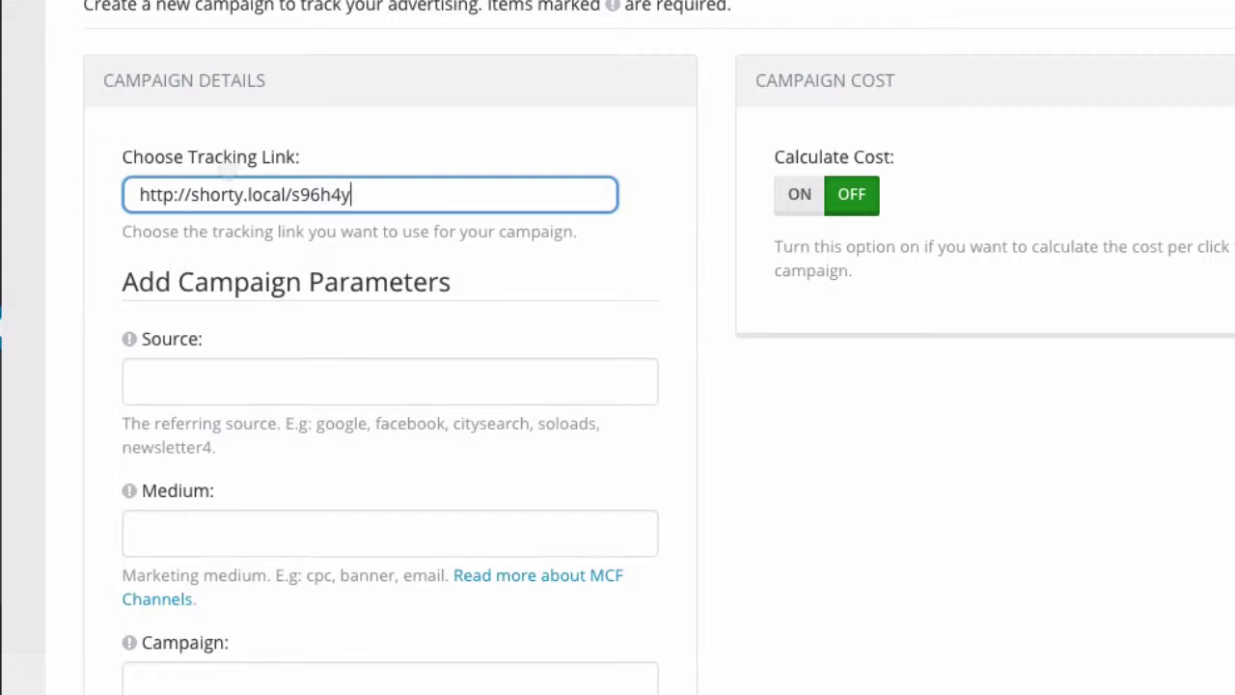
pyautogui.click(95, 309)
# Step: Select the Source field in the Add Campaign Parameters section
pyautogui.click(158, 390)
pyautogui.scroll(-1, 92, 431)
pyautogui.scroll(-3, 93, 430)
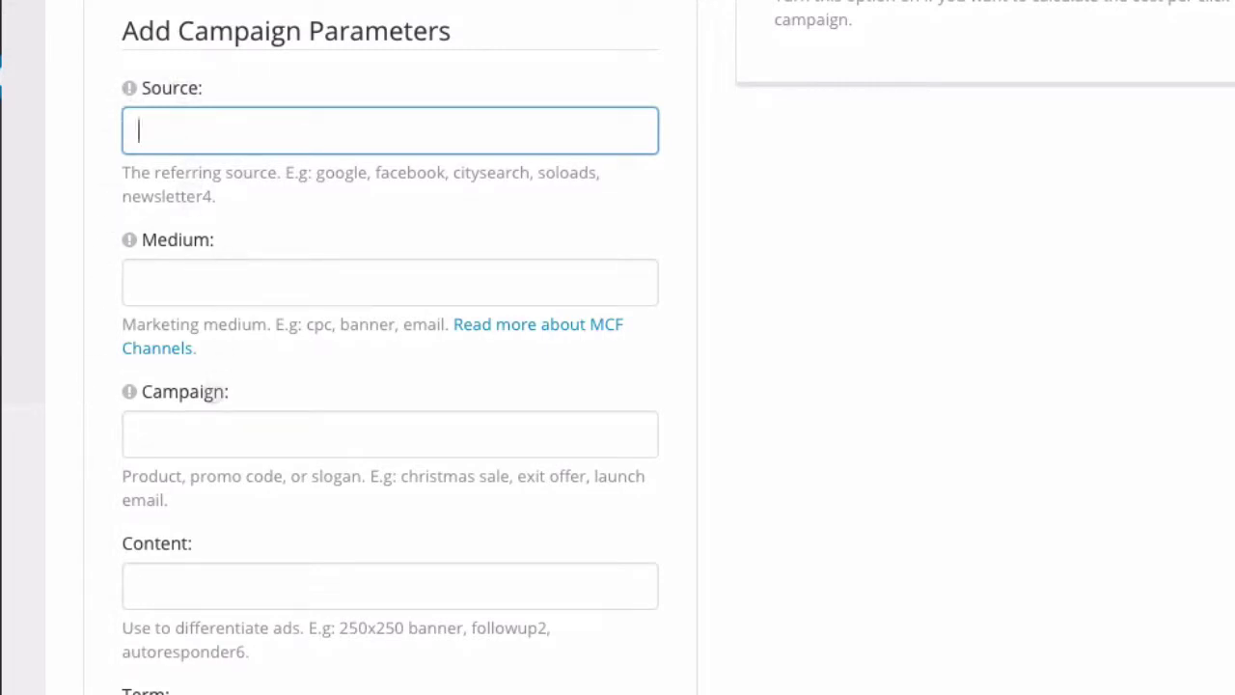
pyautogui.scroll(-1, 92, 534)
pyautogui.scroll(-1, 92, 534)
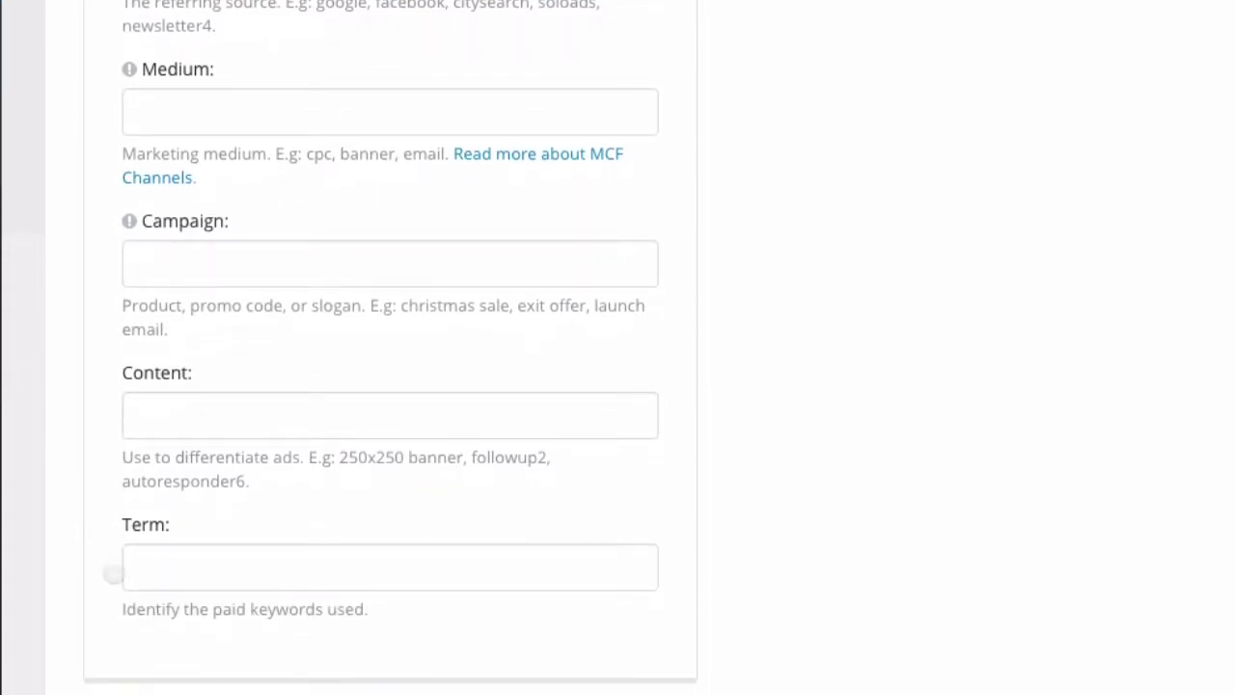
pyautogui.scroll(2, 87, 567)
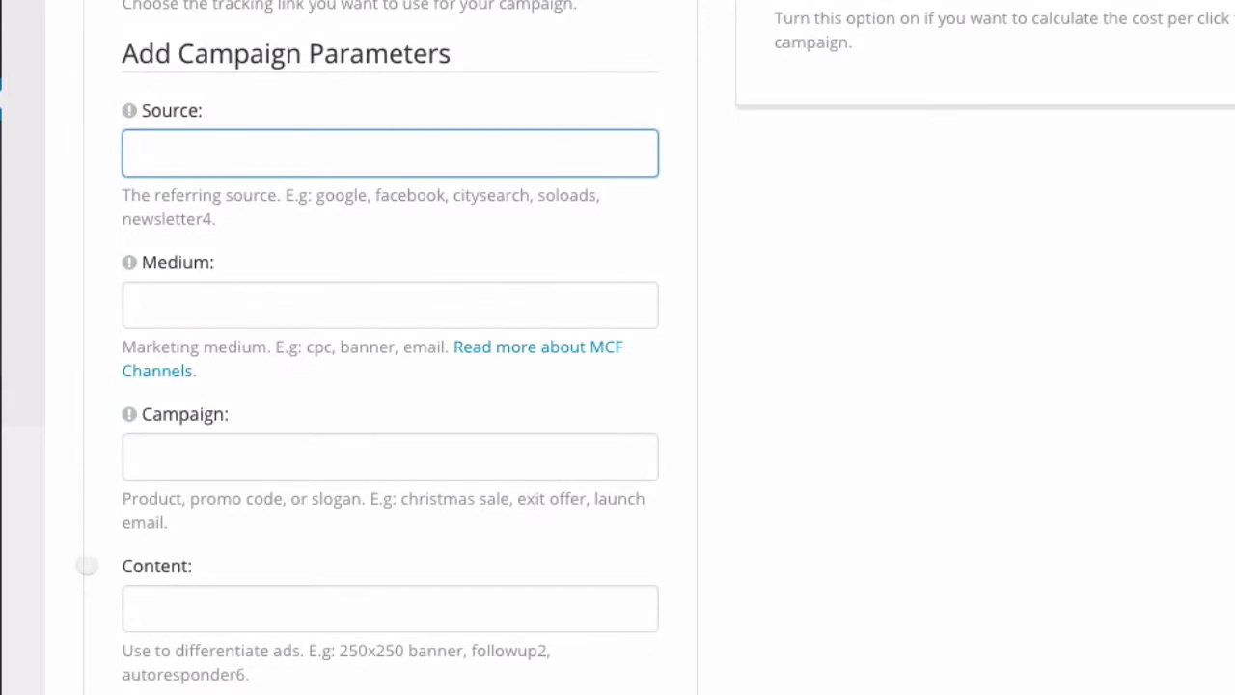
pyautogui.scroll(-1, 87, 566)
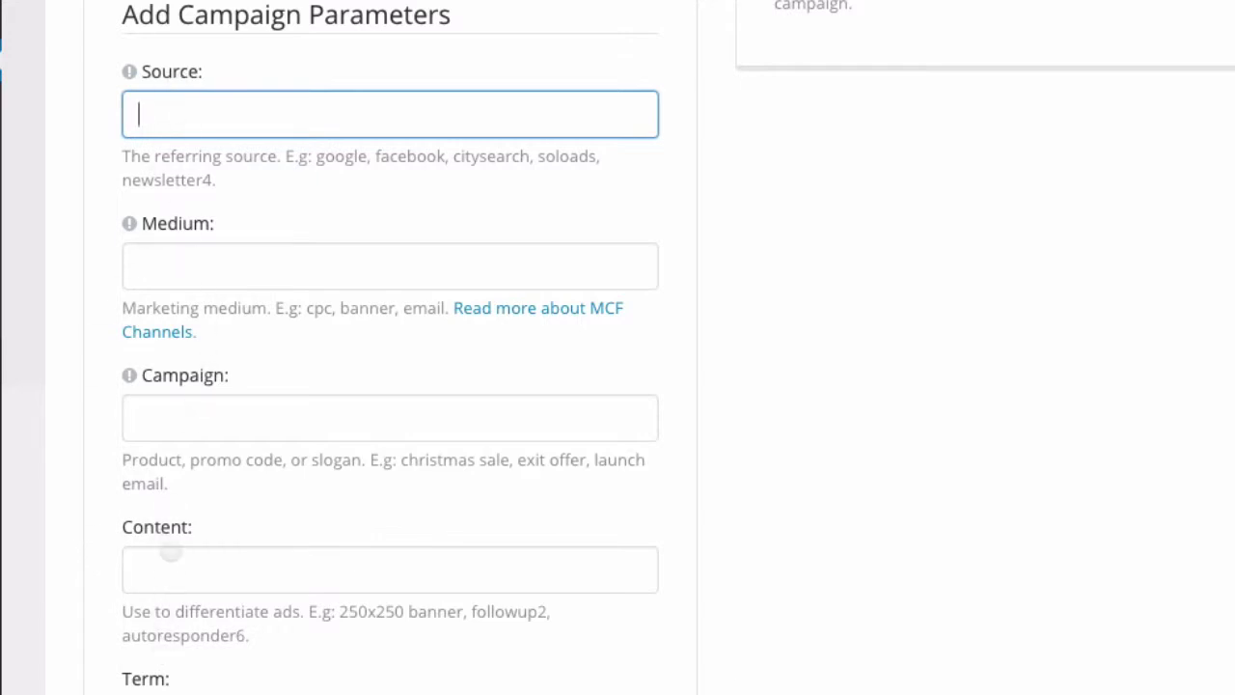
pyautogui.scroll(2, 170, 551)
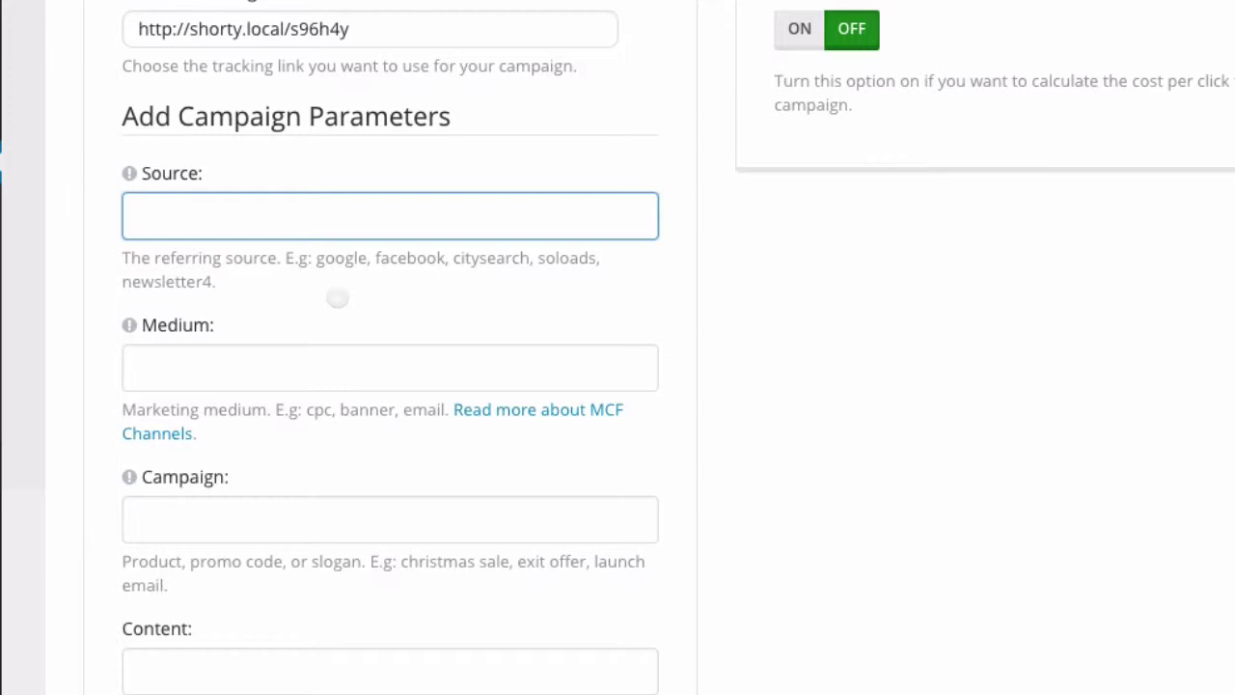
# Step: Enter solo_ads as the campaign source
pyautogui.write('soloads')
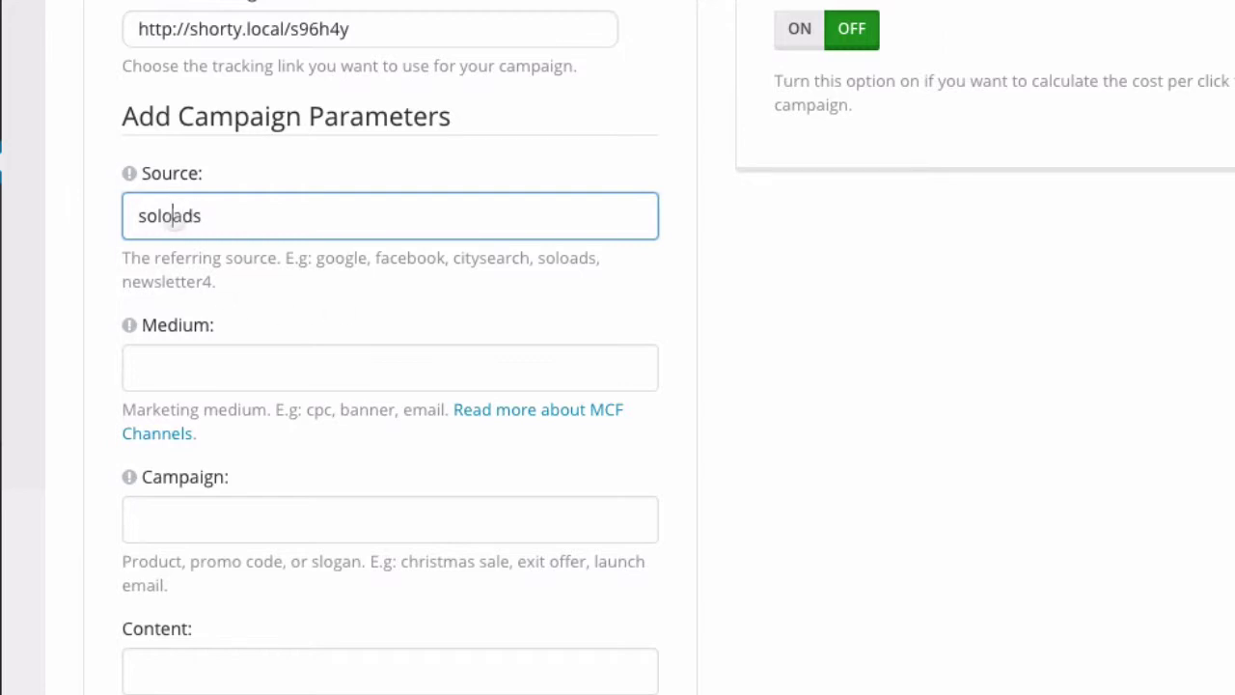
pyautogui.write('_')
pyautogui.scroll(-1, 136, 289)
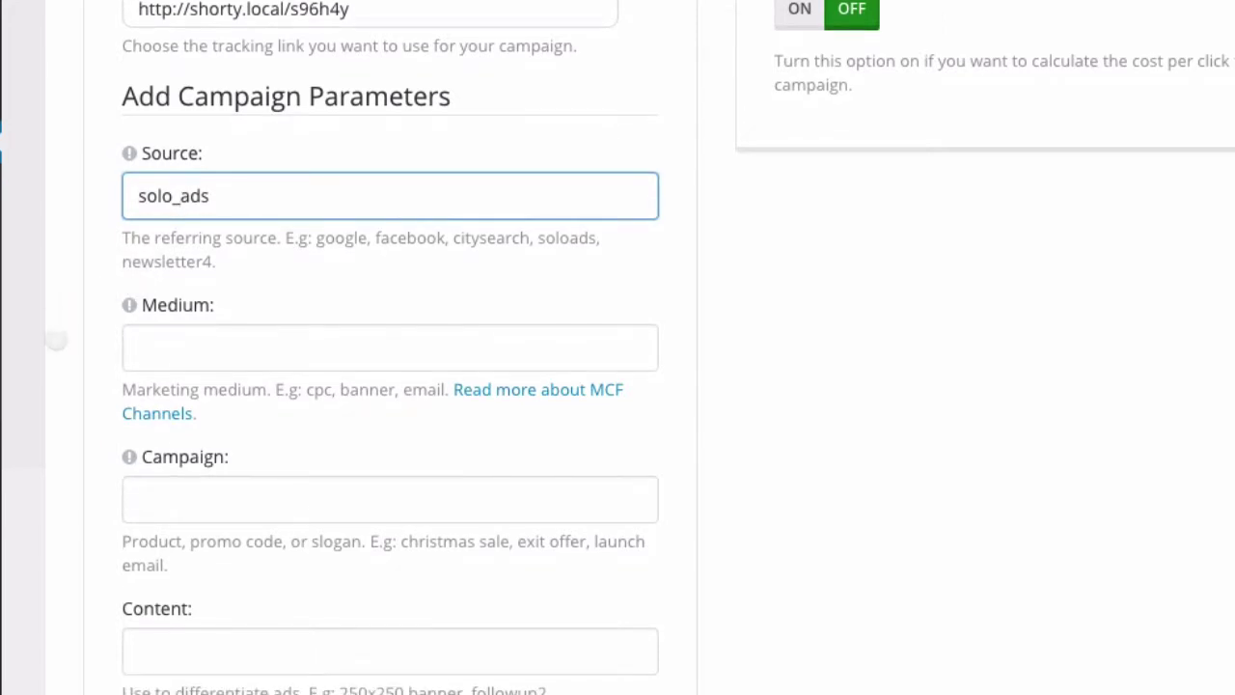
pyautogui.click(182, 345)
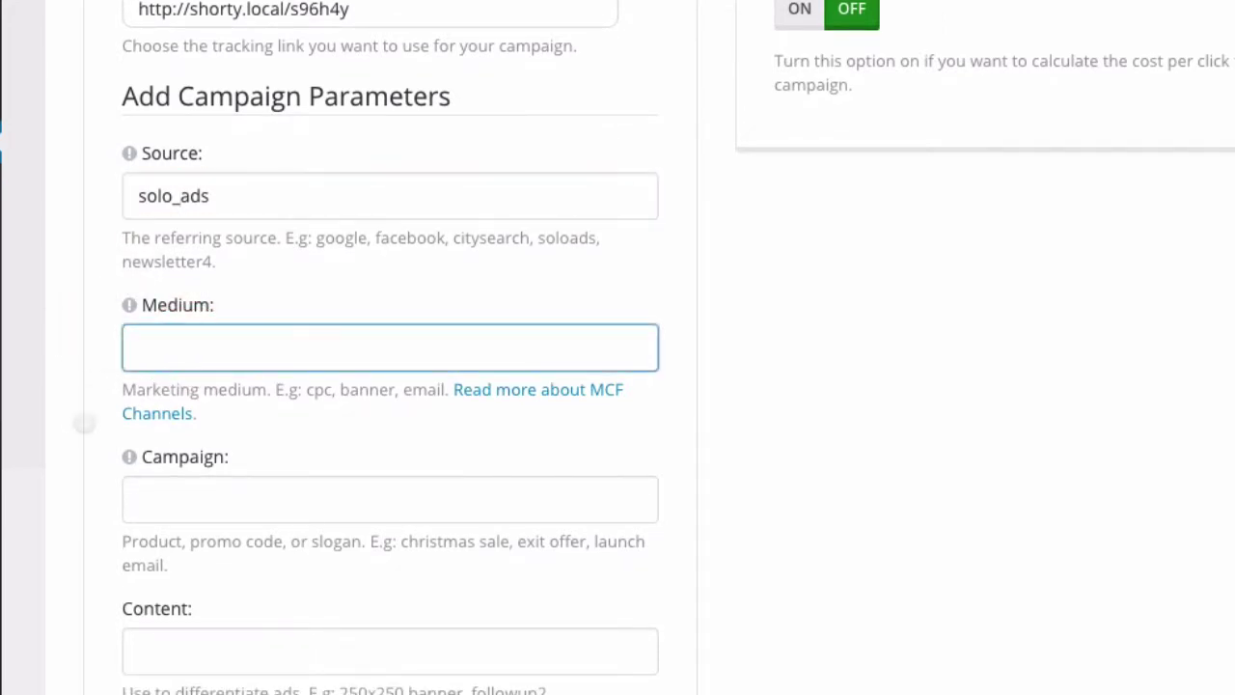
pyautogui.scroll(-3, 83, 421)
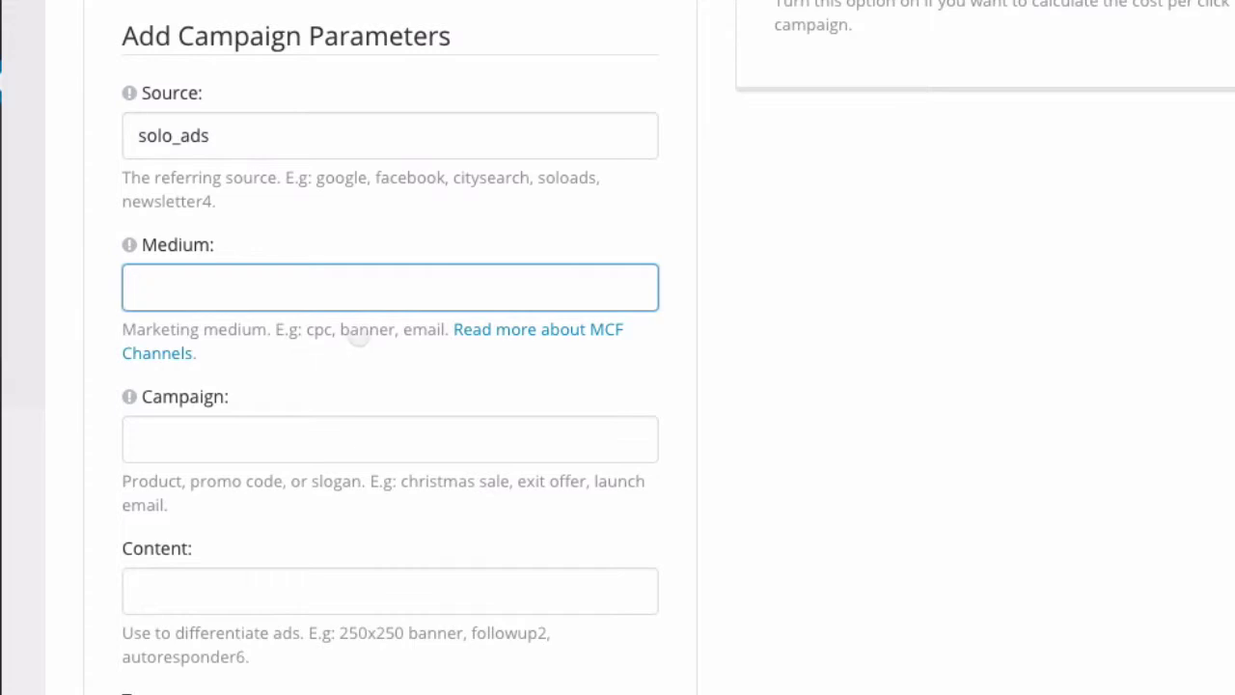
pyautogui.click(427, 329)
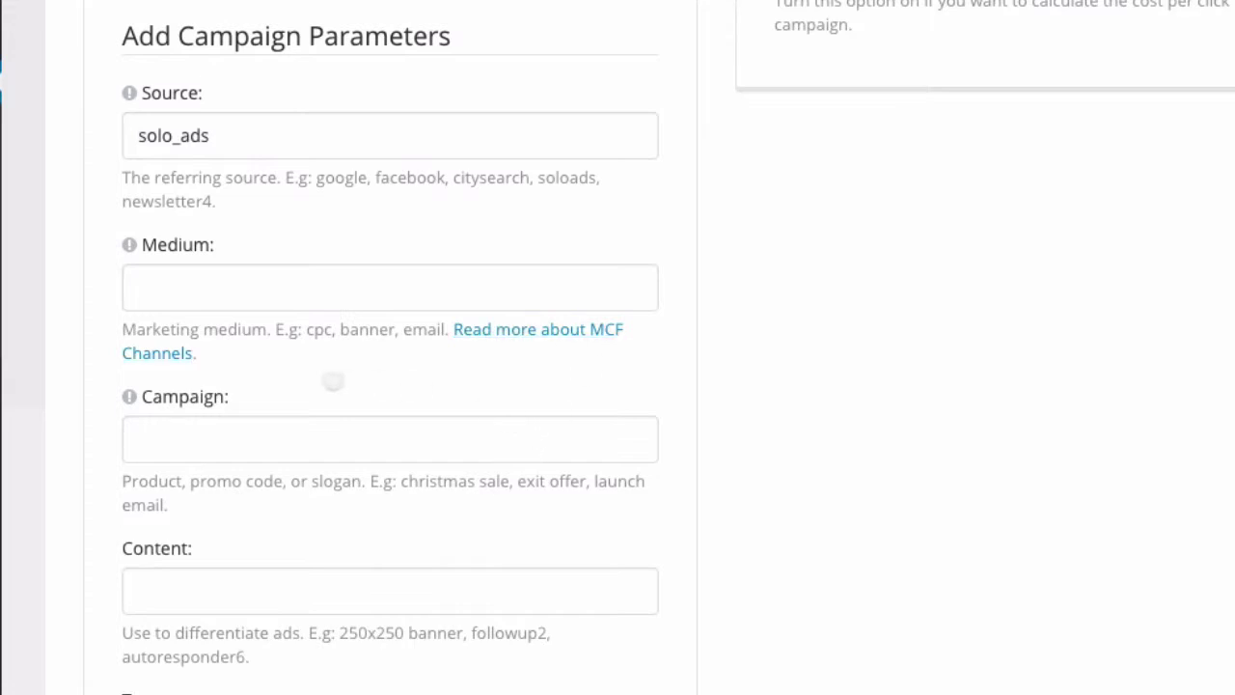
# Step: Fill in medium email and campaign name black_friday
pyautogui.click(191, 305)
pyautogui.write('email')
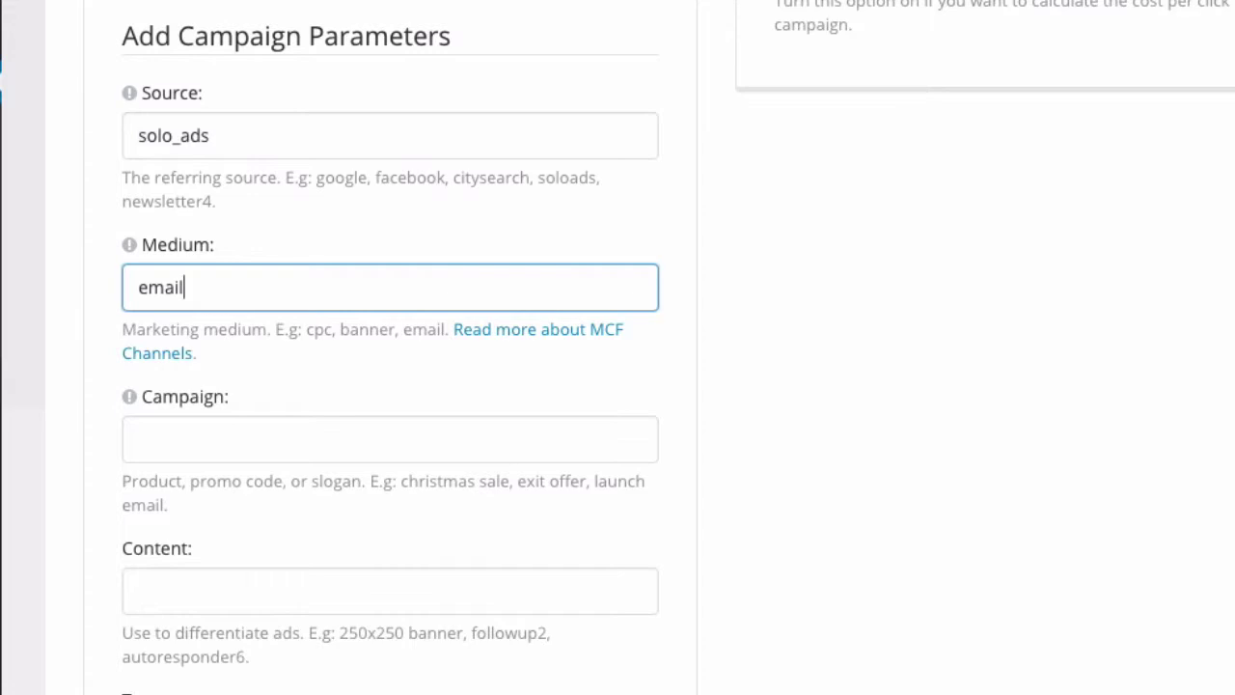
pyautogui.scroll(-1, 105, 408)
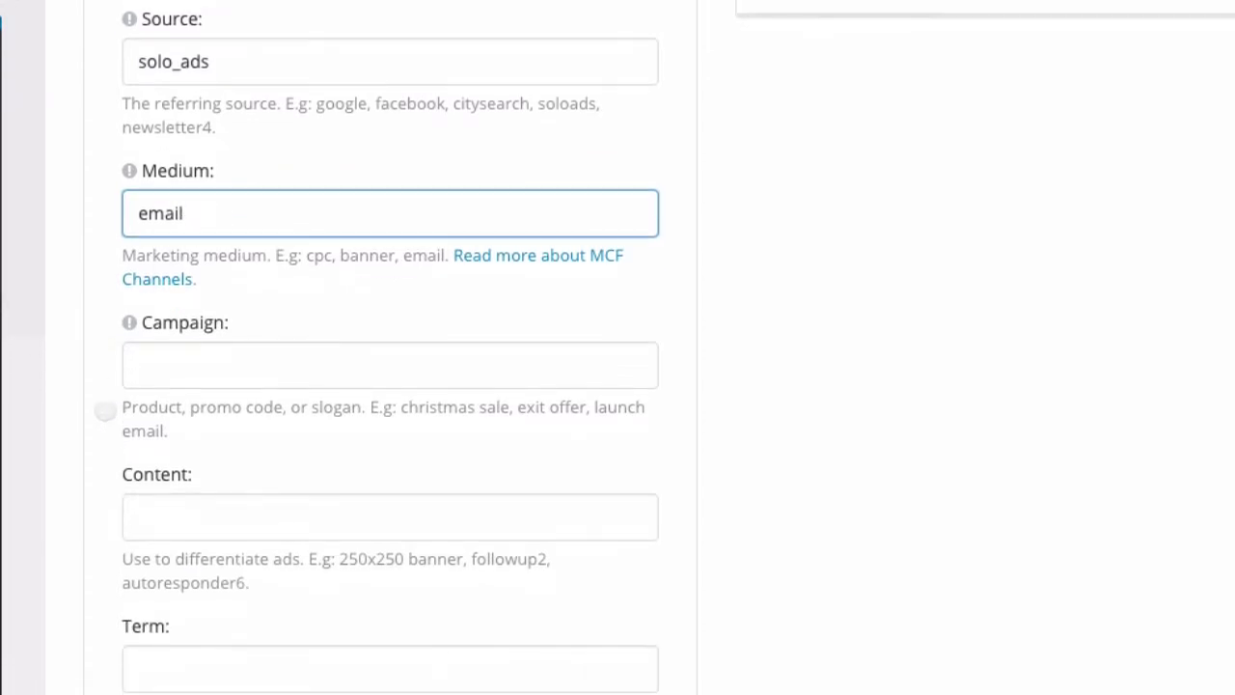
pyautogui.click(197, 370)
pyautogui.write('black')
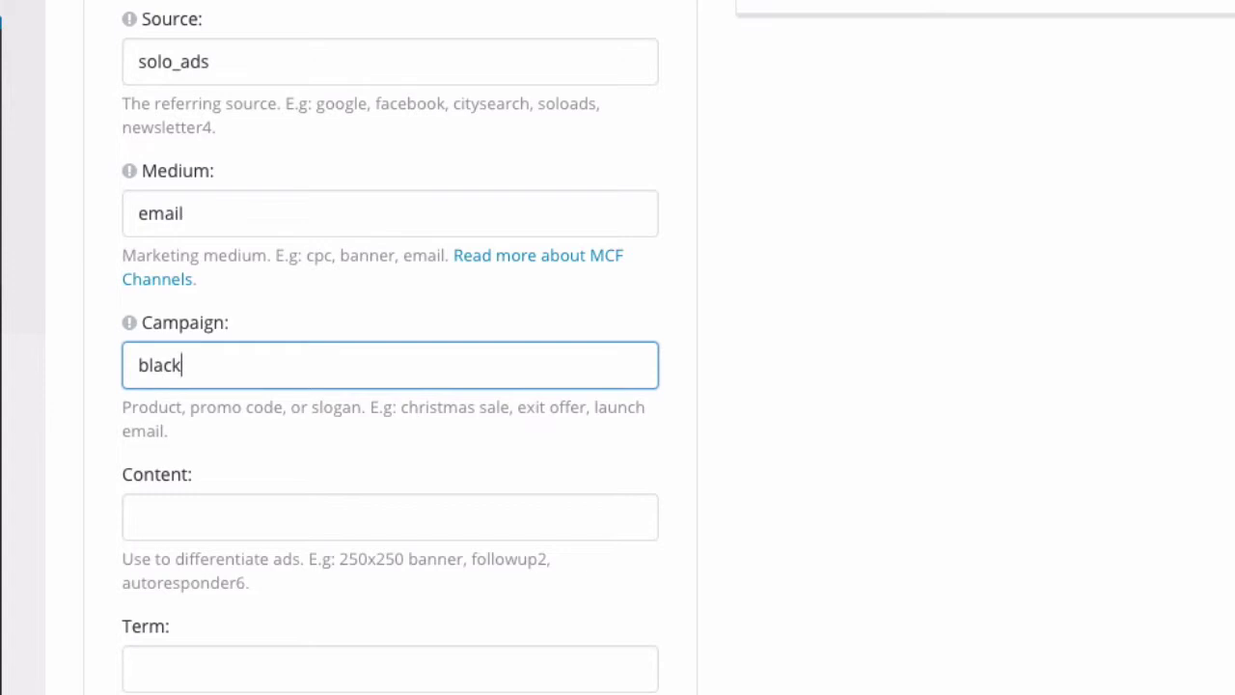
pyautogui.write('_friday')
pyautogui.scroll(-2, 86, 574)
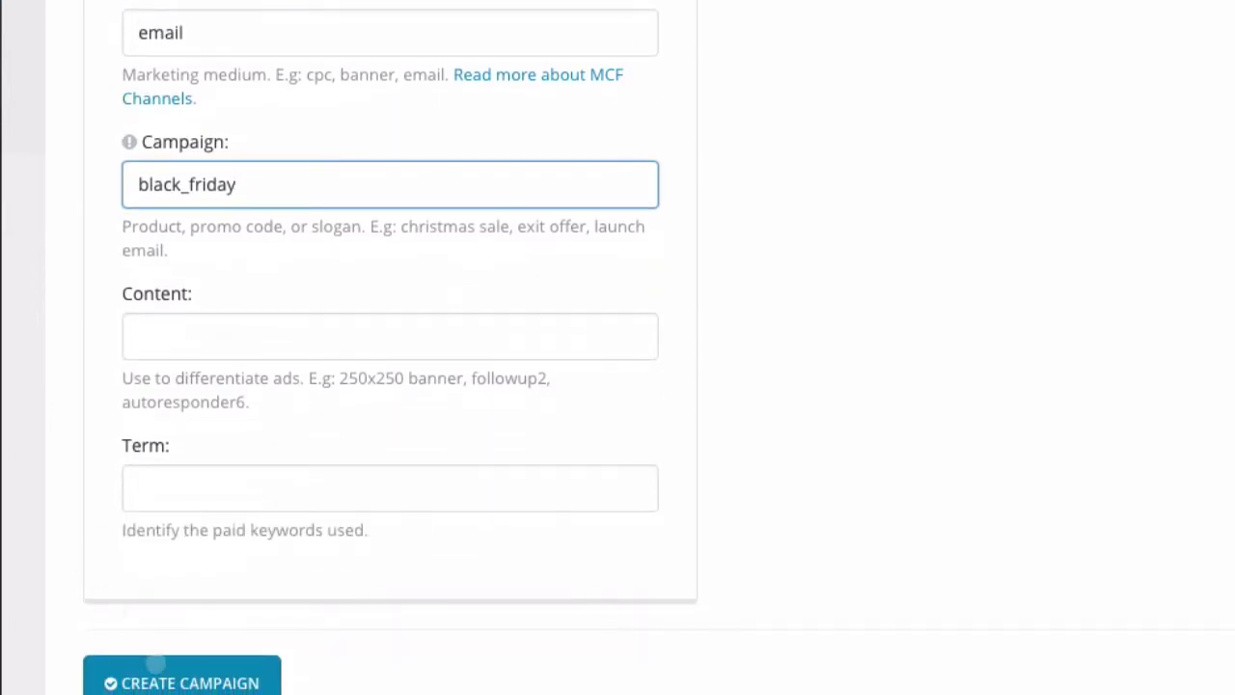
# Step: Create the solo_ads campaign with its filled-in parameters
pyautogui.click(156, 664)
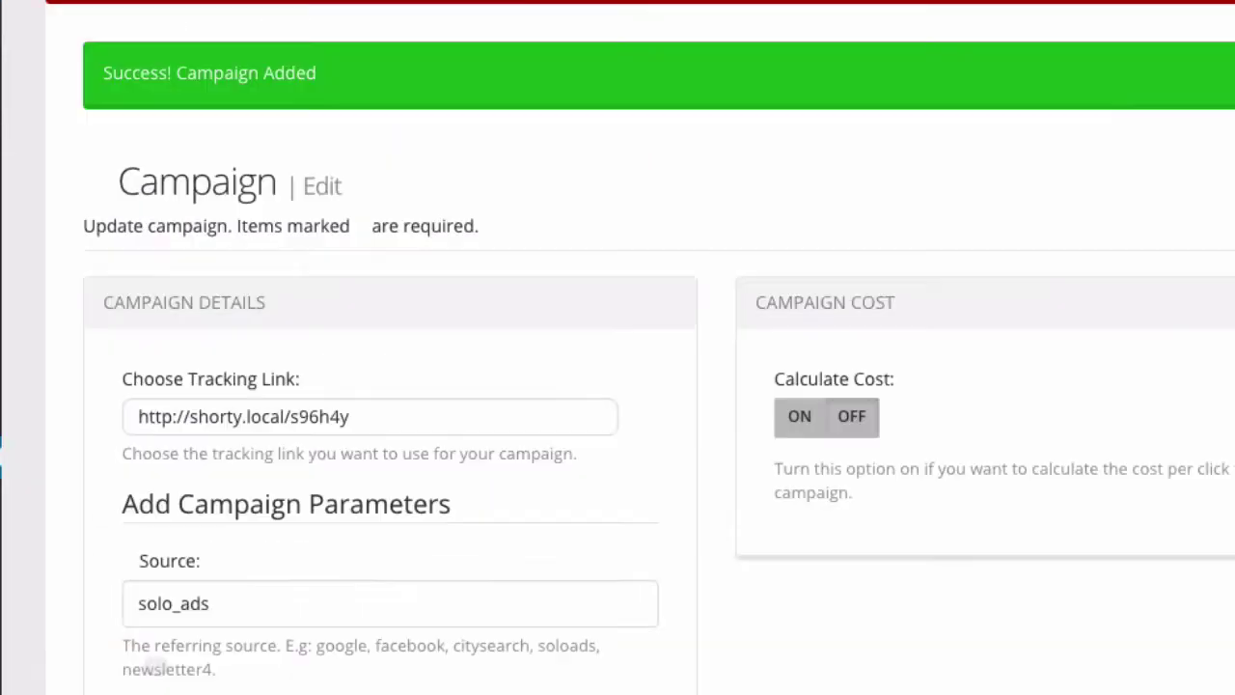
pyautogui.scroll(-2, 36, 521)
pyautogui.scroll(-4, 37, 521)
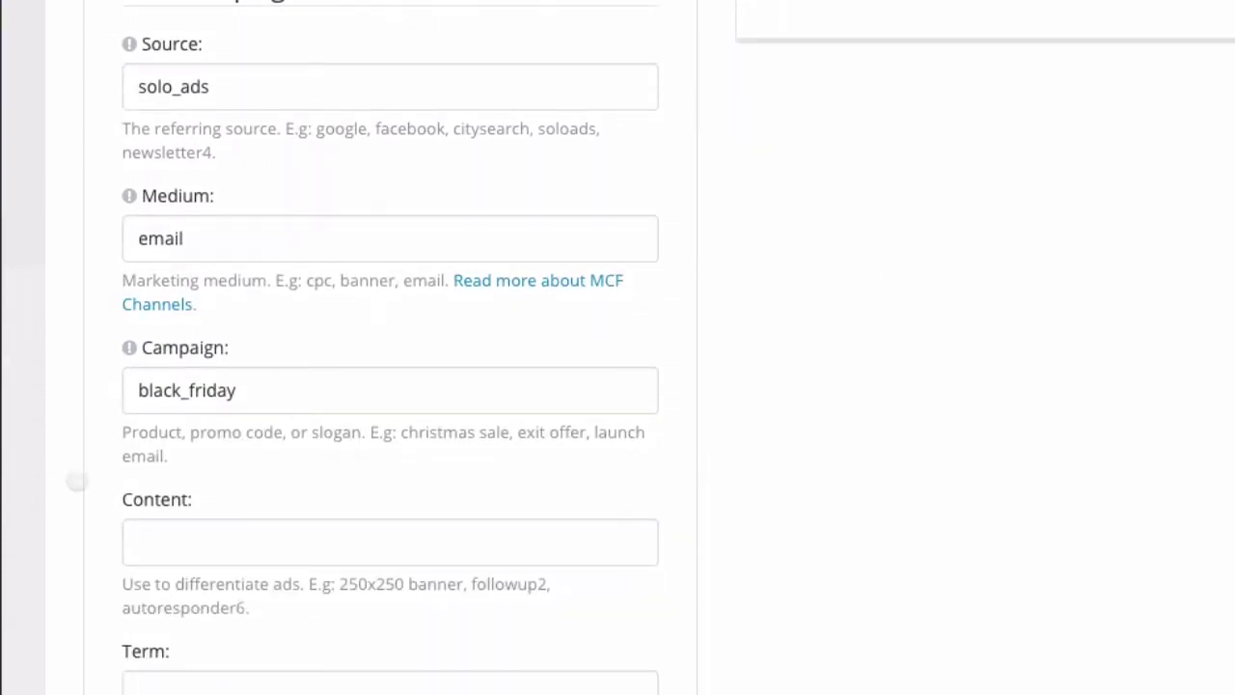
pyautogui.scroll(3, 76, 480)
pyautogui.scroll(-5, 76, 480)
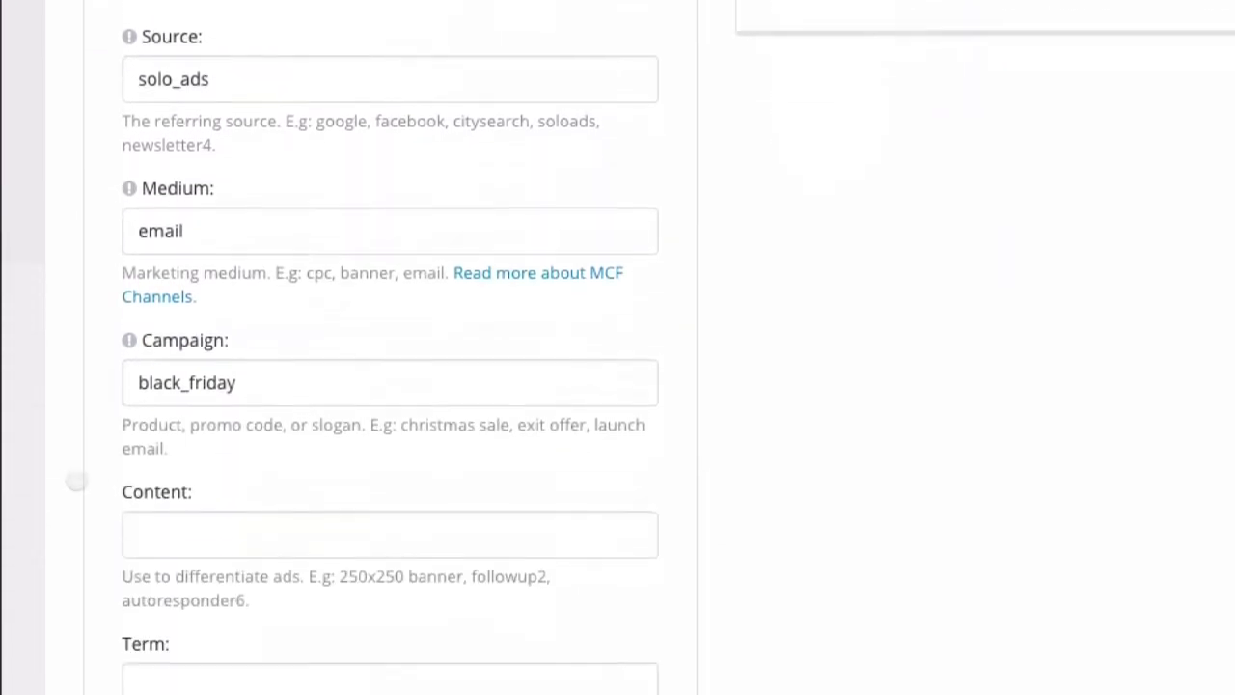
pyautogui.scroll(2, 76, 480)
pyautogui.scroll(1, 76, 480)
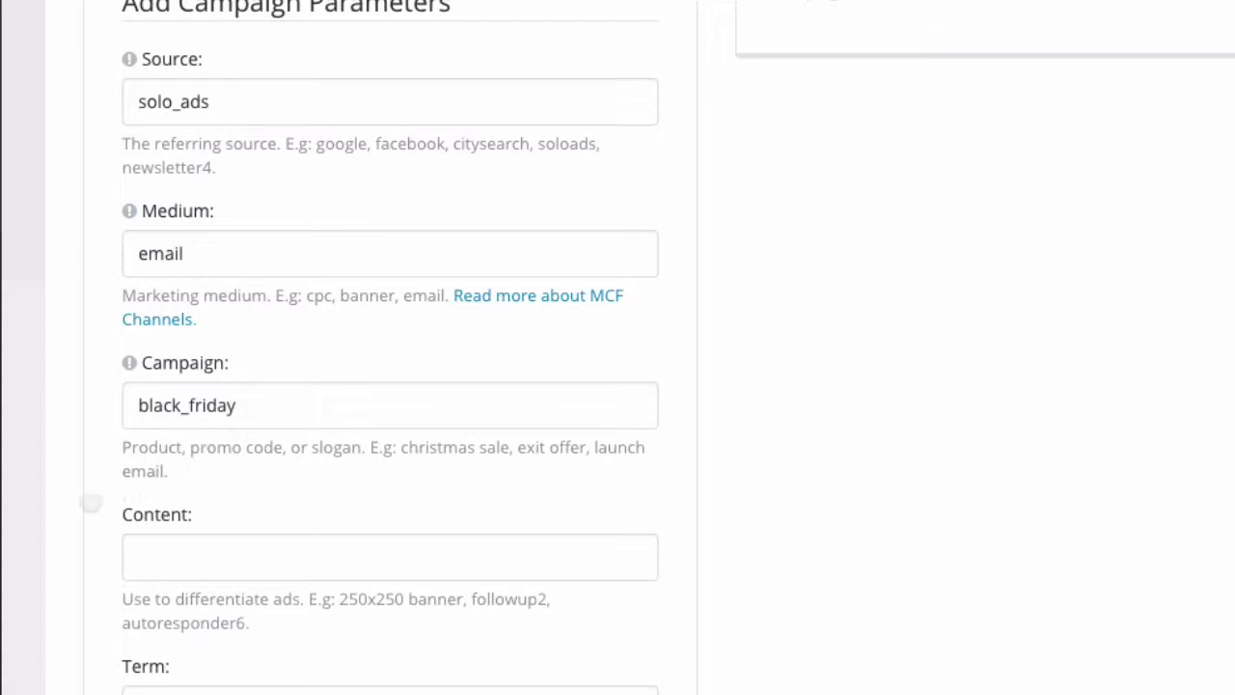
pyautogui.scroll(-1, 91, 501)
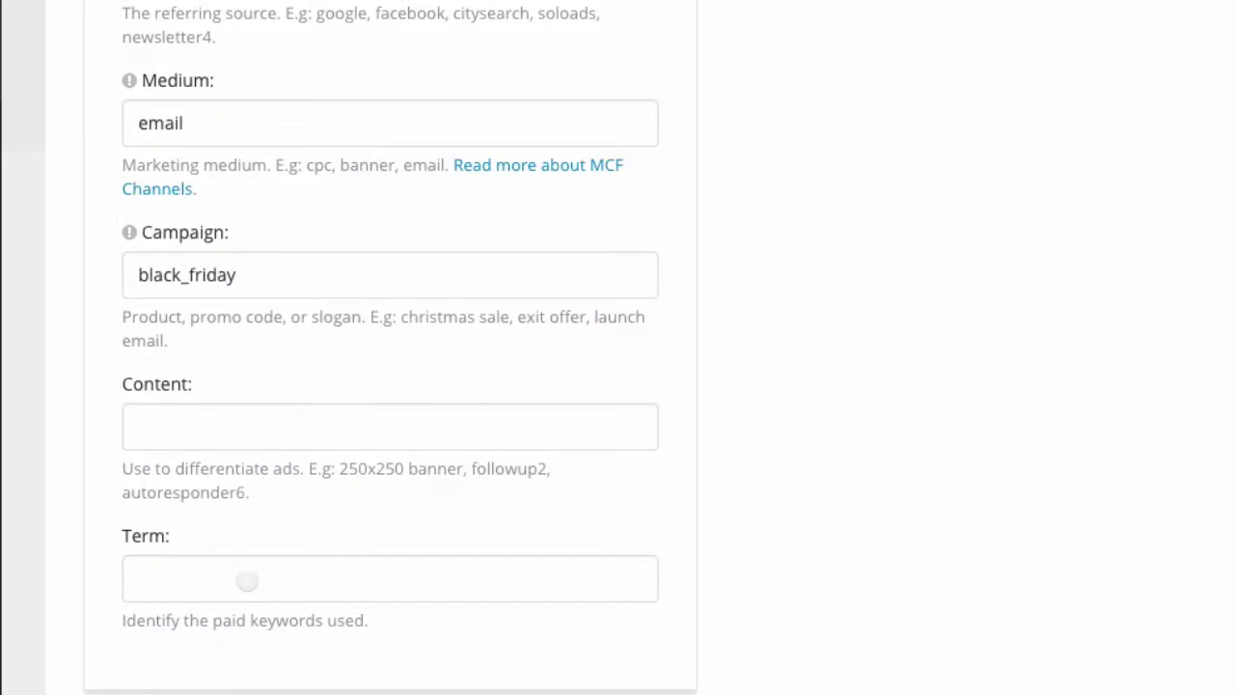
# Step: Enter a value in the campaign's Content tag field
pyautogui.click(170, 421)
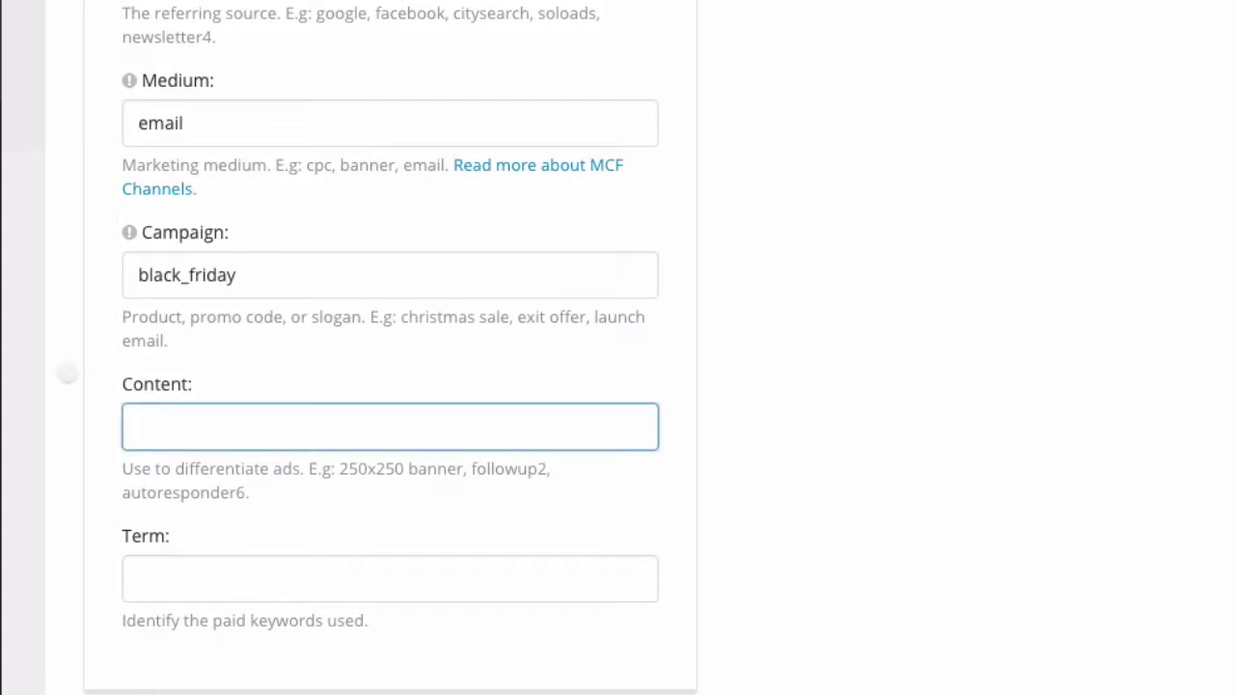
pyautogui.scroll(1, 64, 370)
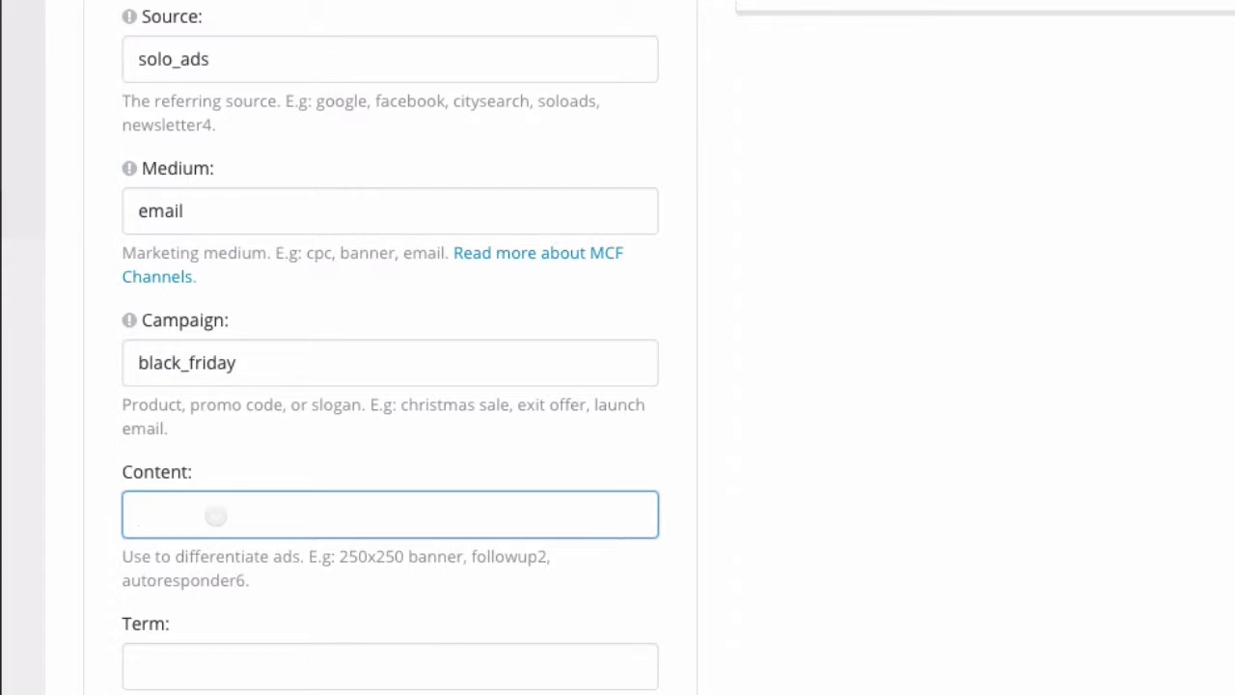
pyautogui.write('john')
pyautogui.scroll(-3, 85, 593)
# Step: Switch Calculate Cost ON, set Cost Per Click to 0.10, and save the campaign
pyautogui.click(164, 590)
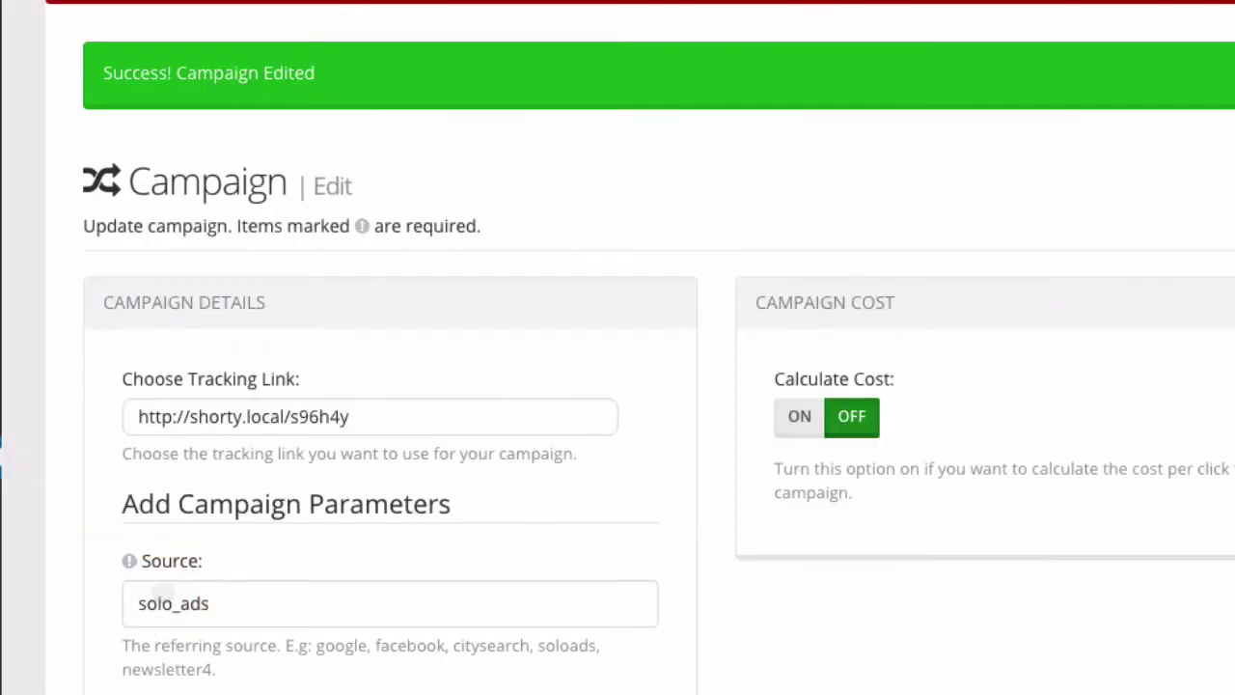
pyautogui.scroll(-2, 901, 662)
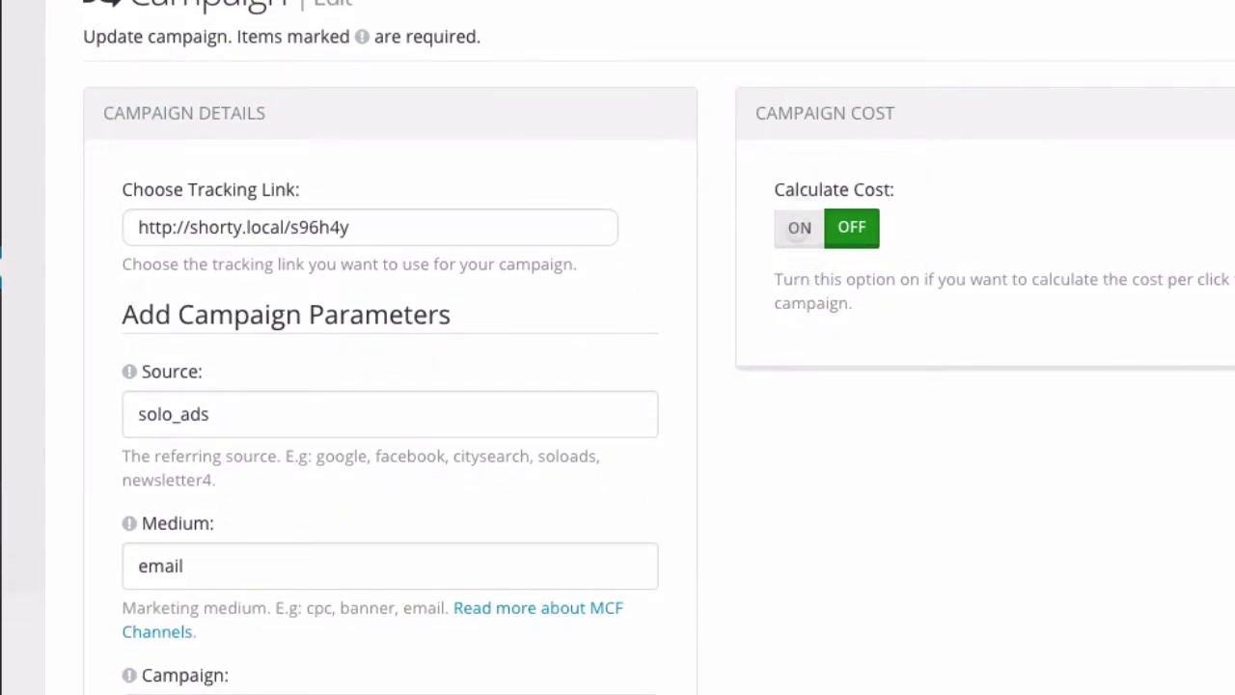
pyautogui.click(799, 230)
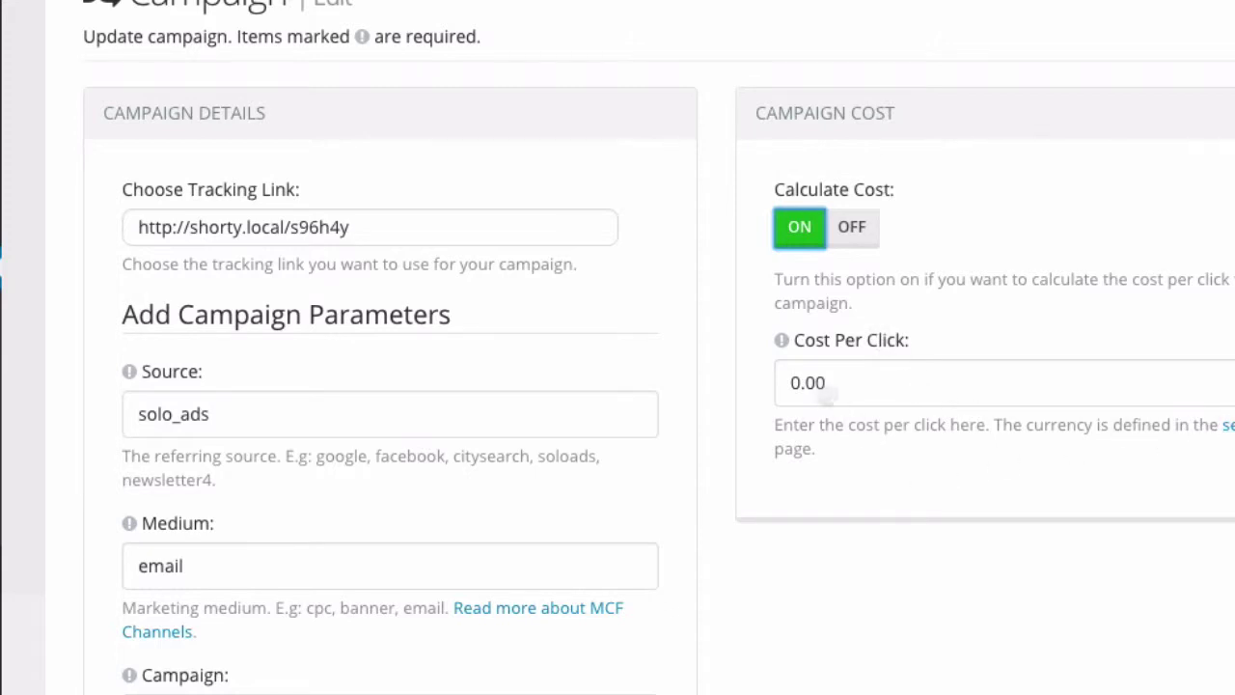
pyautogui.moveTo(805, 382); pyautogui.dragTo(828, 383)
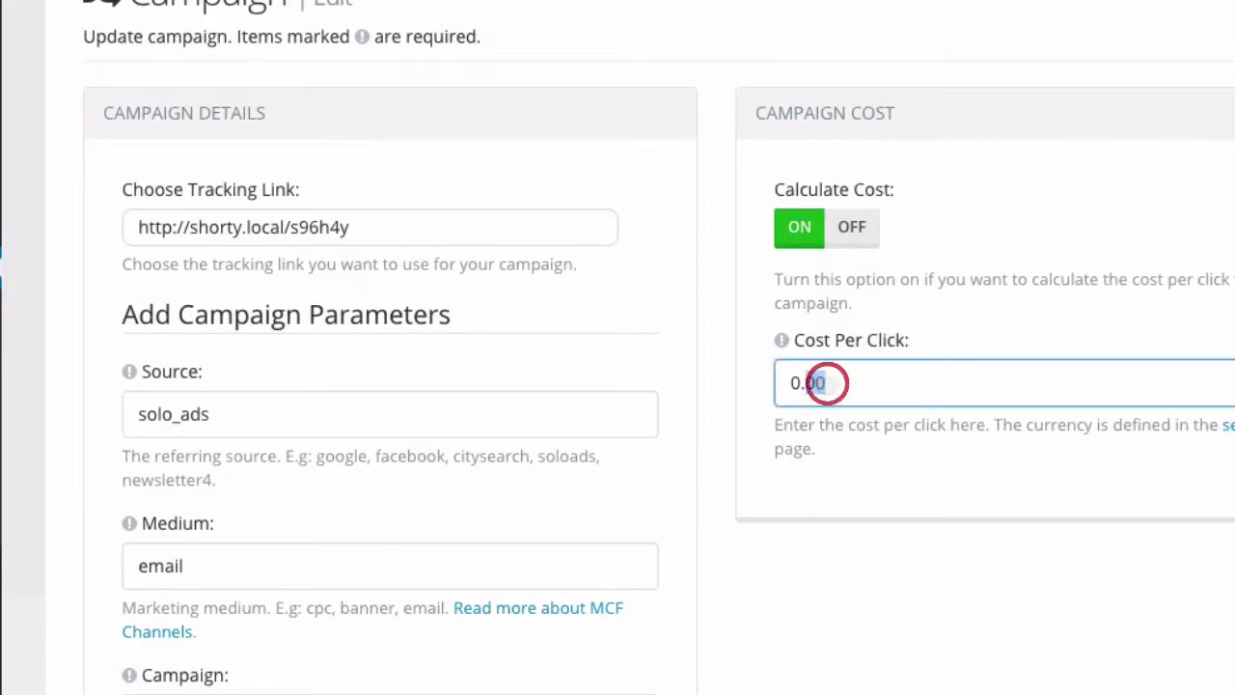
pyautogui.write('10')
pyautogui.click(830, 530)
pyautogui.scroll(-3, 829, 604)
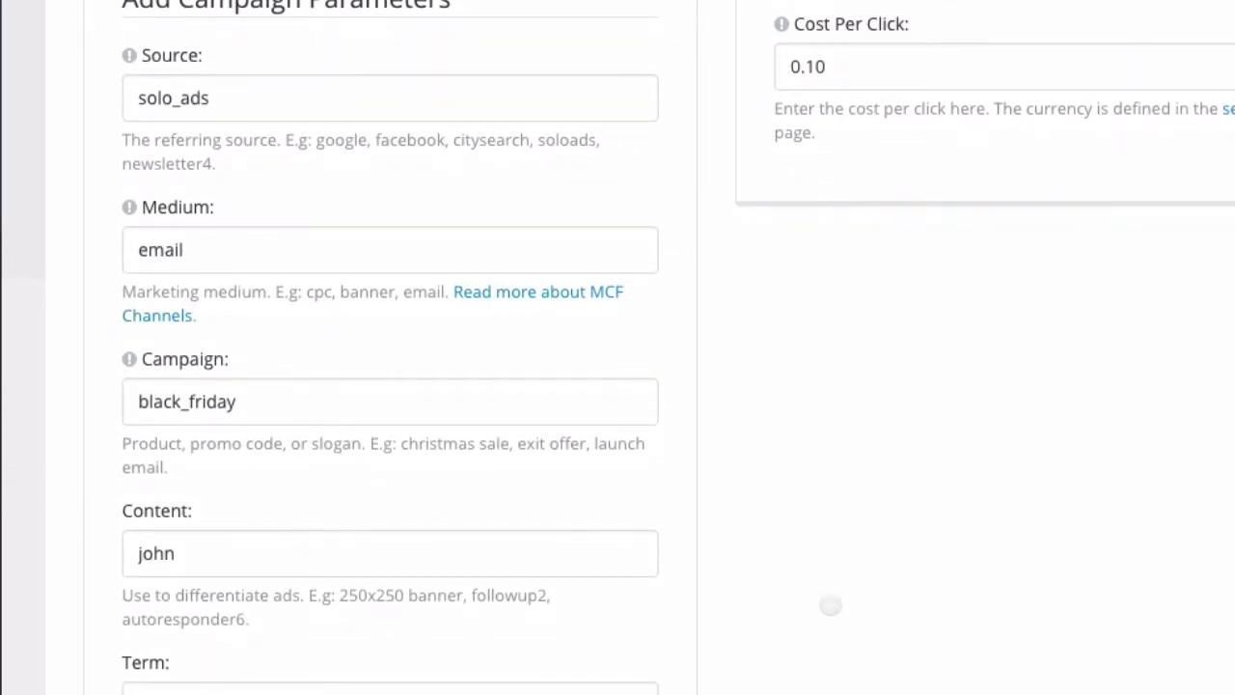
pyautogui.scroll(-3, 830, 604)
pyautogui.click(204, 584)
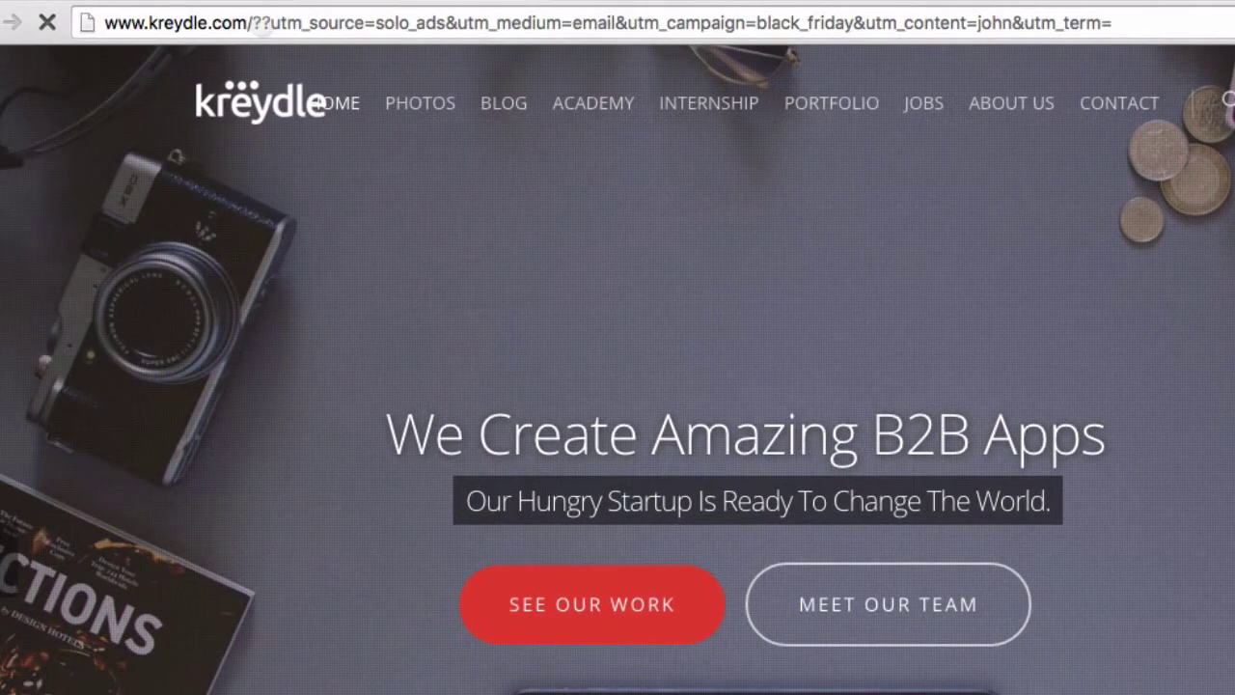
# Step: Check the utm tags, including utm_source=solo_ads, in the kreydle.com address, then return to Shorty
pyautogui.moveTo(263, 23); pyautogui.dragTo(1118, 25)
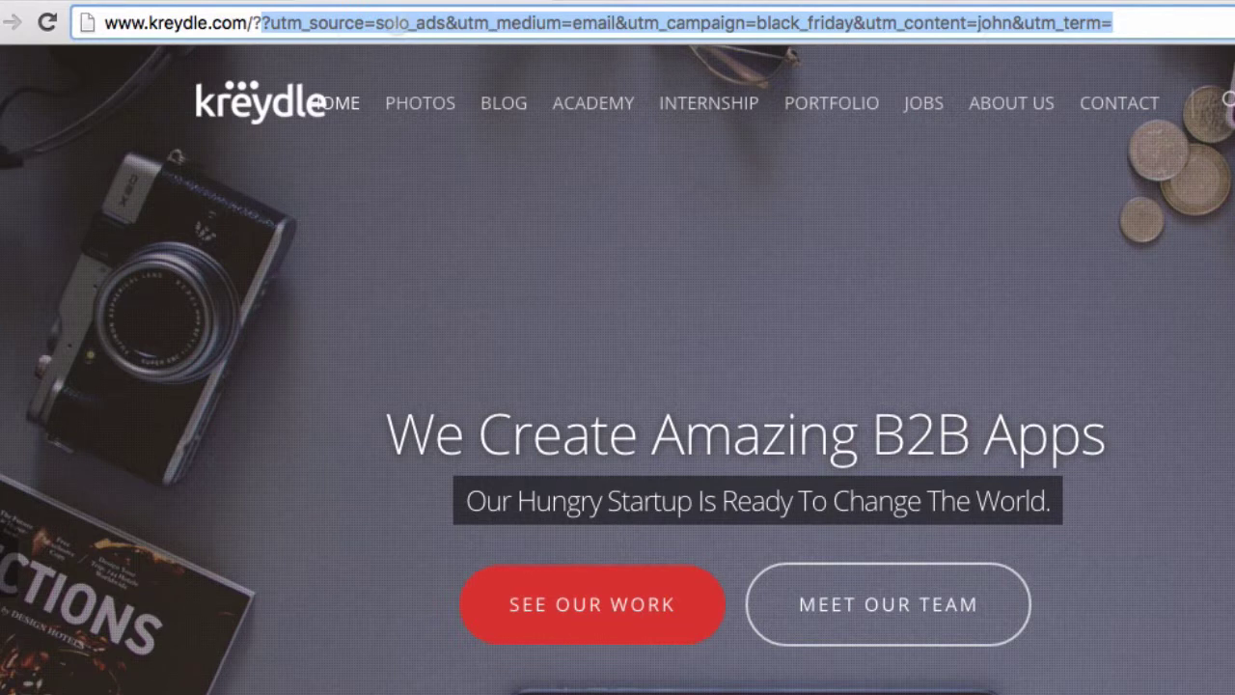
pyautogui.click(302, 23)
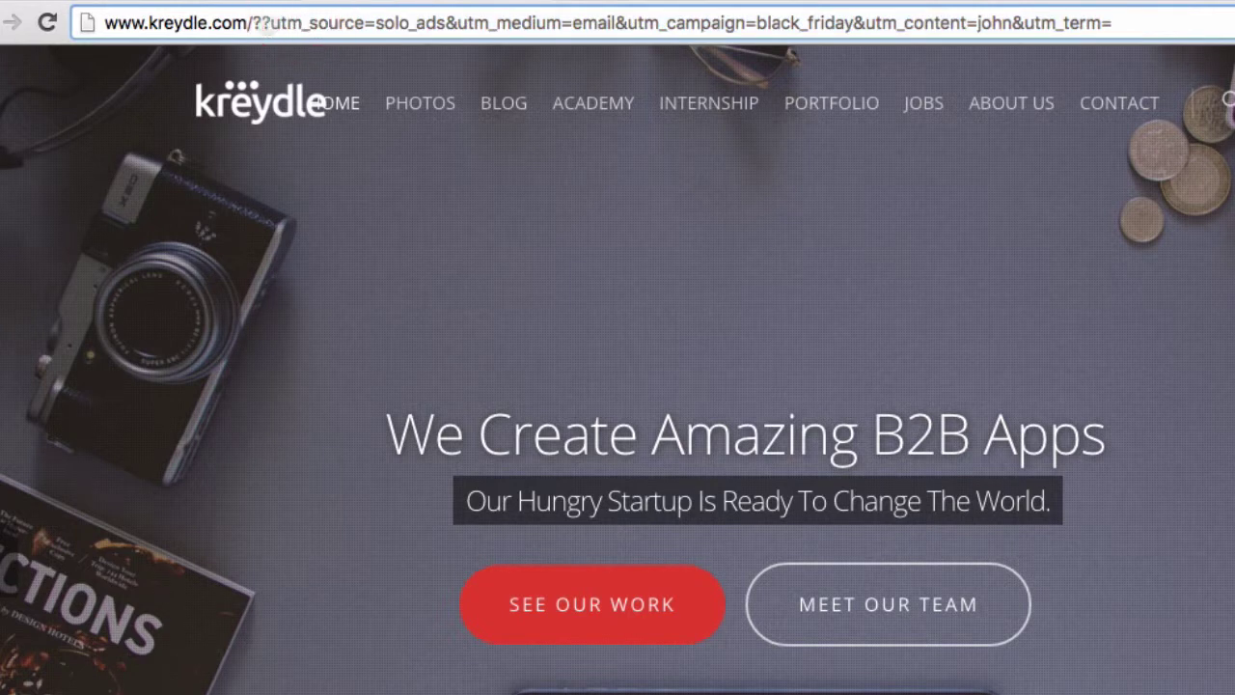
pyautogui.moveTo(272, 23); pyautogui.dragTo(310, 23)
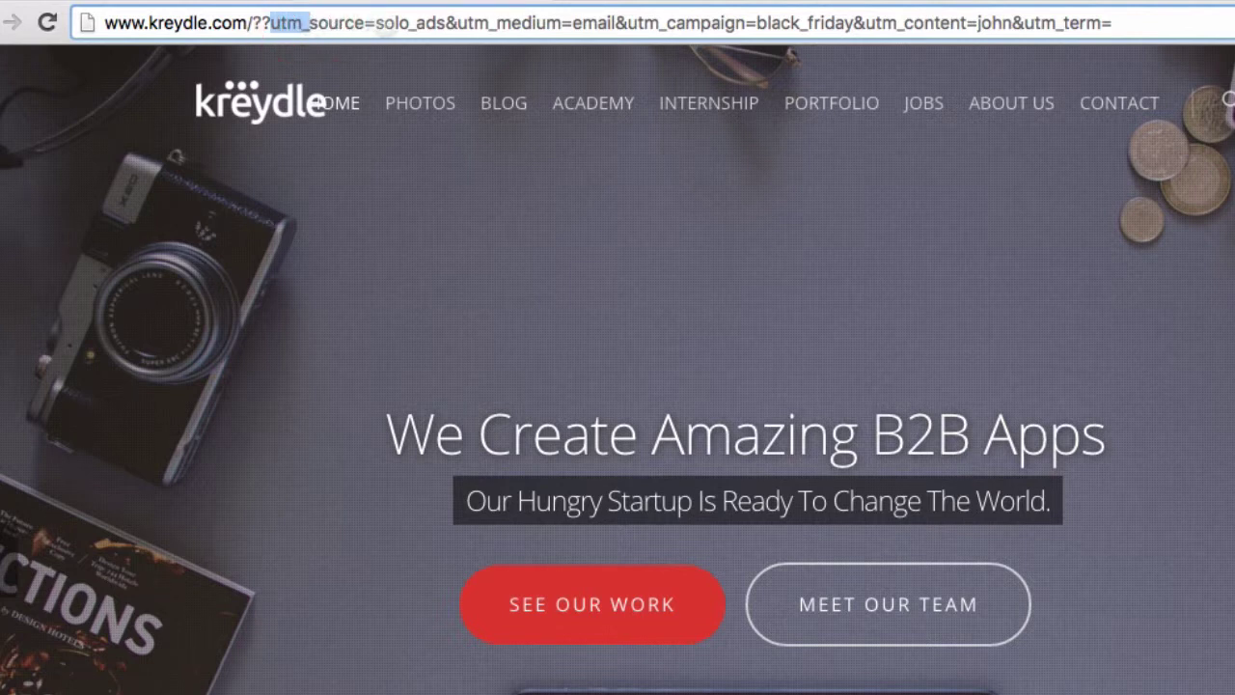
pyautogui.click(383, 22)
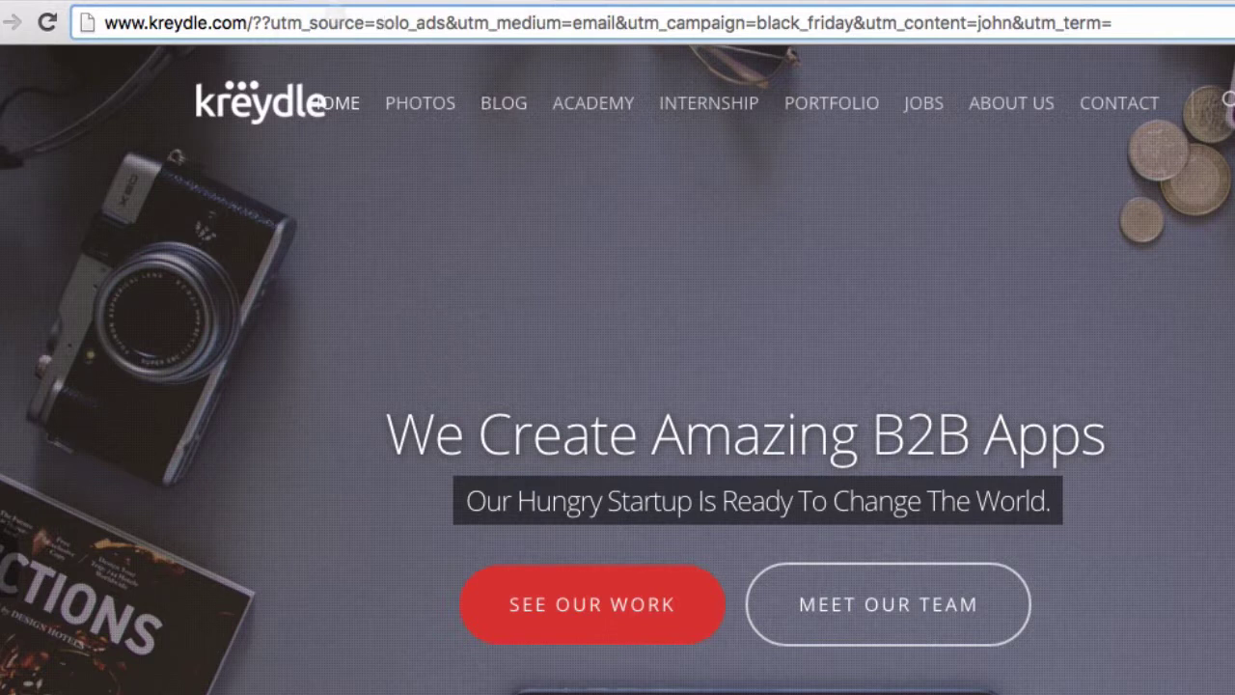
pyautogui.click(374, 22)
pyautogui.moveTo(390, 22); pyautogui.dragTo(446, 24)
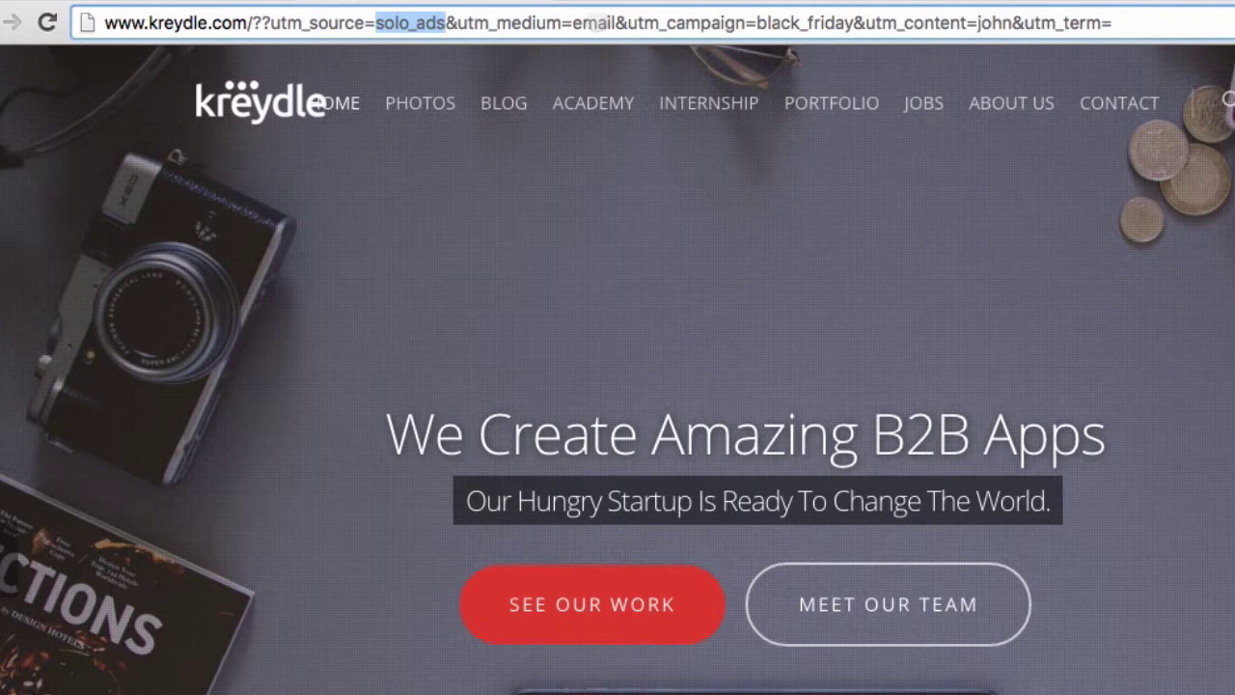
pyautogui.hotkey('ctrl', 'Tab')
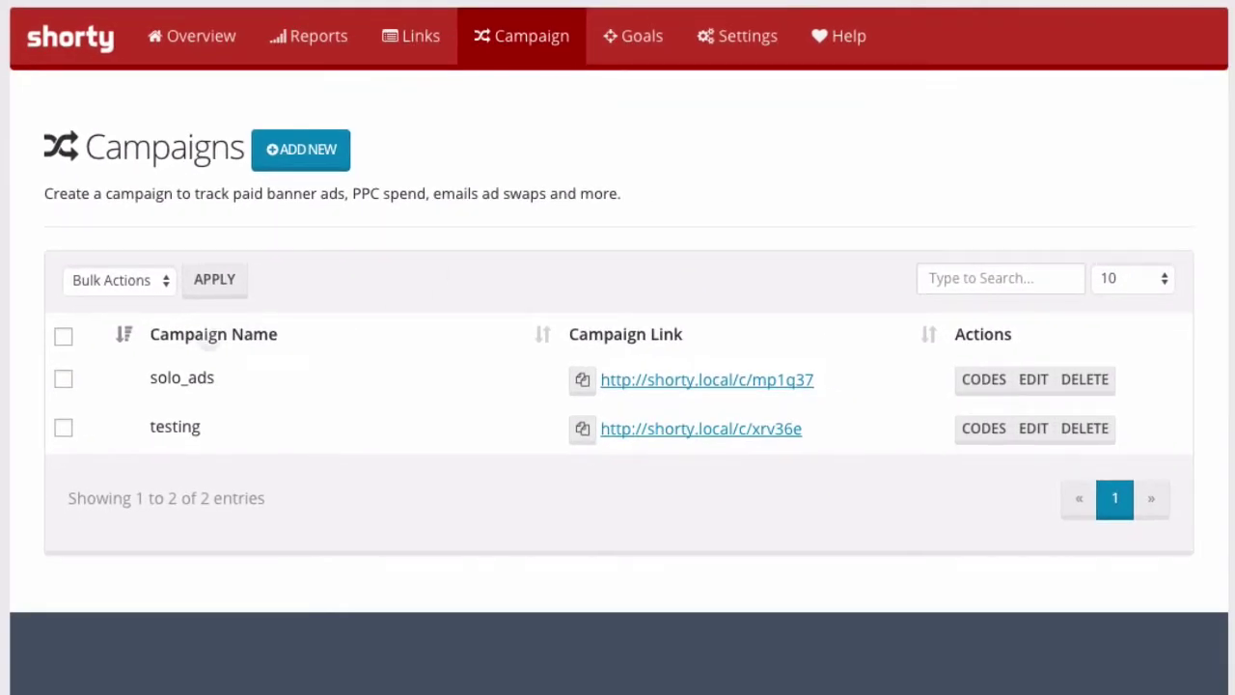
# Step: Set Forward Campaign Tag to OFF on the Kreydle link and save it
pyautogui.click(413, 41)
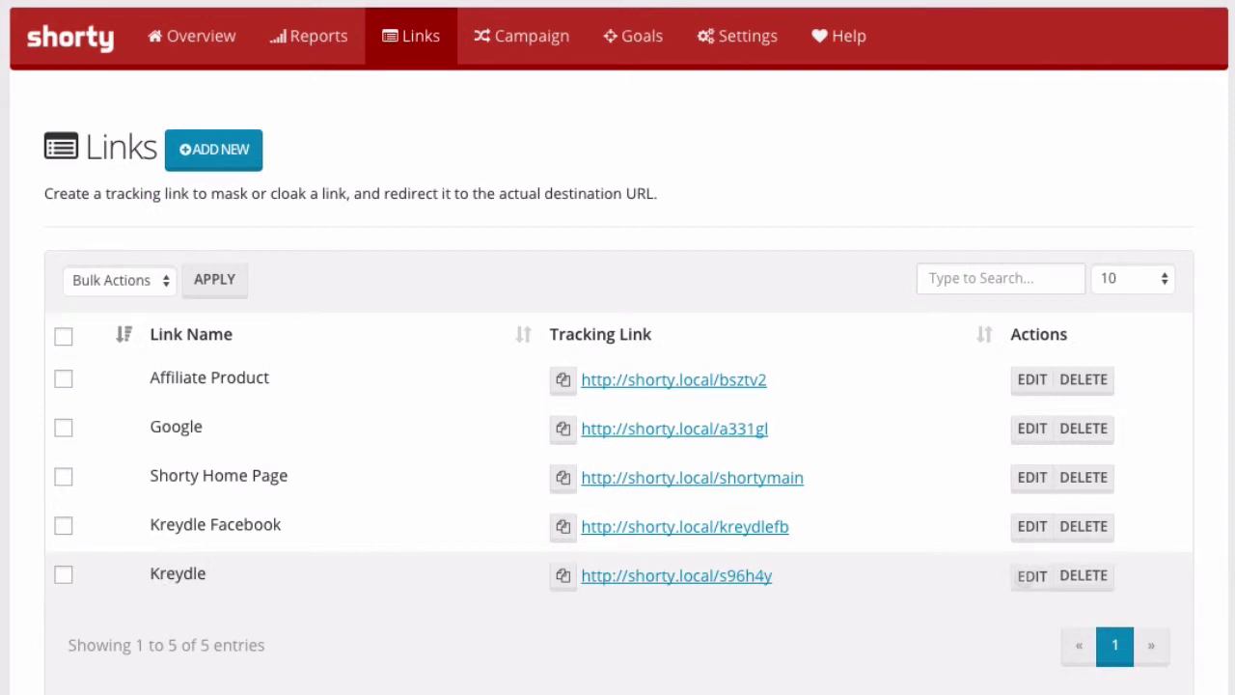
pyautogui.click(1031, 575)
pyautogui.scroll(-3, 606, 510)
pyautogui.scroll(-1, 606, 512)
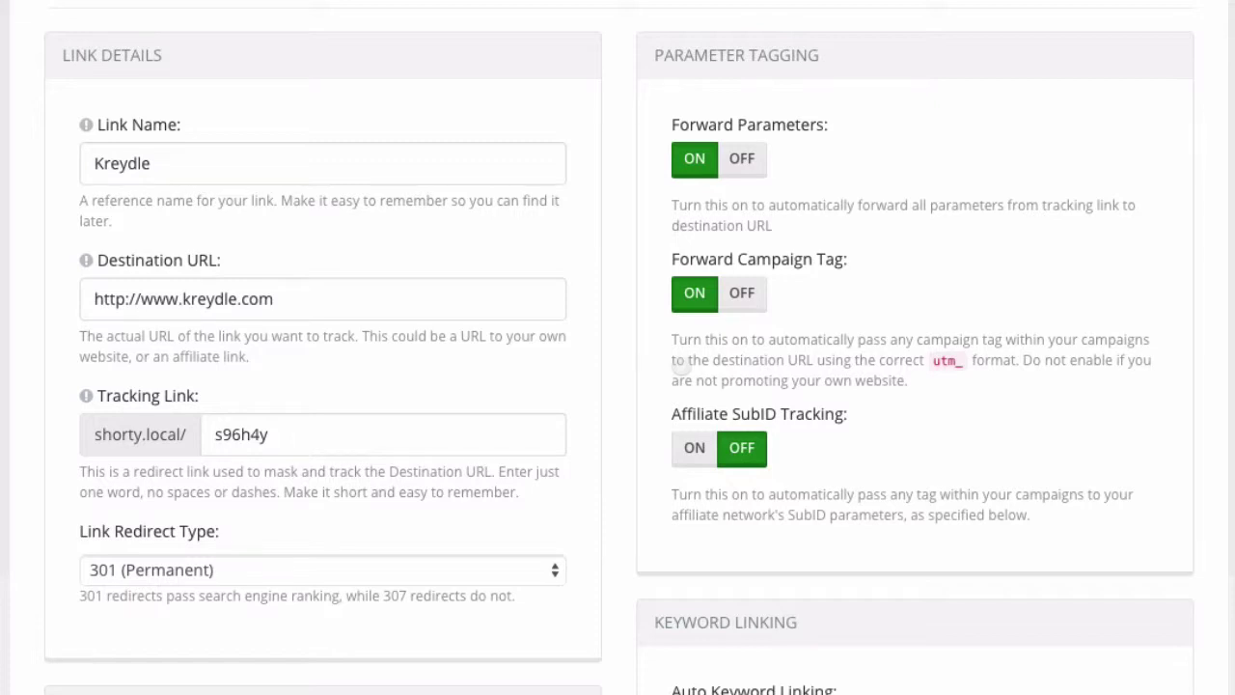
pyautogui.click(743, 295)
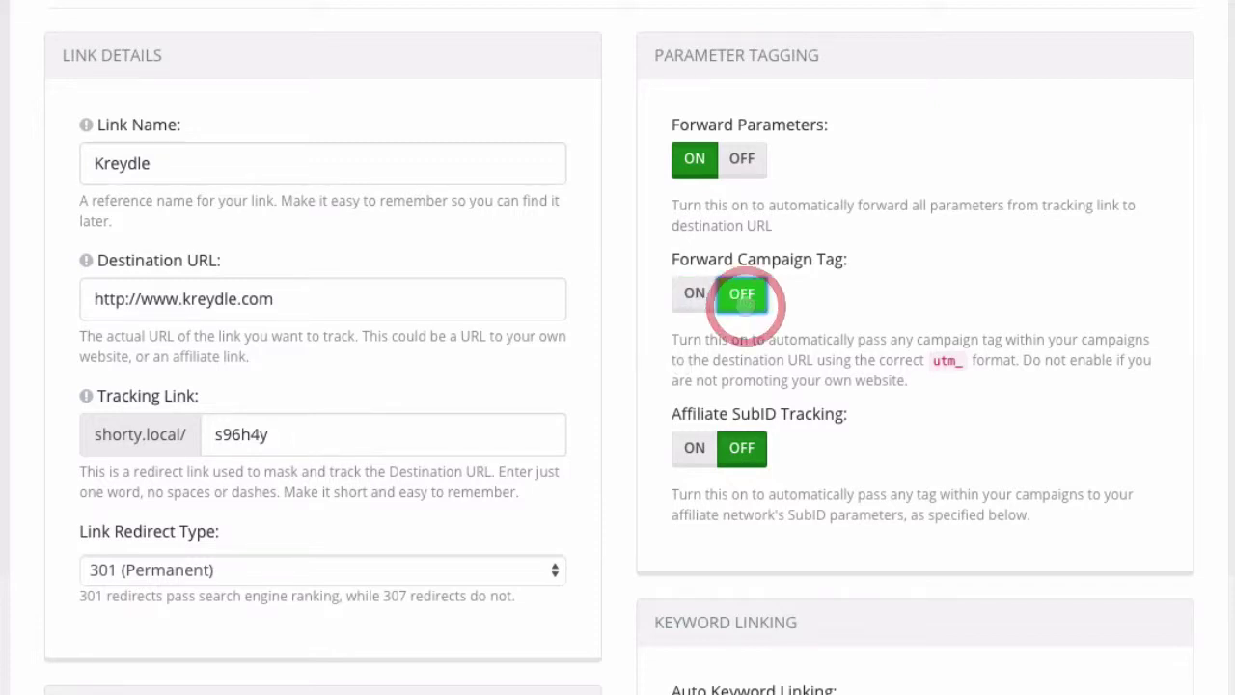
pyautogui.scroll(1, 649, 415)
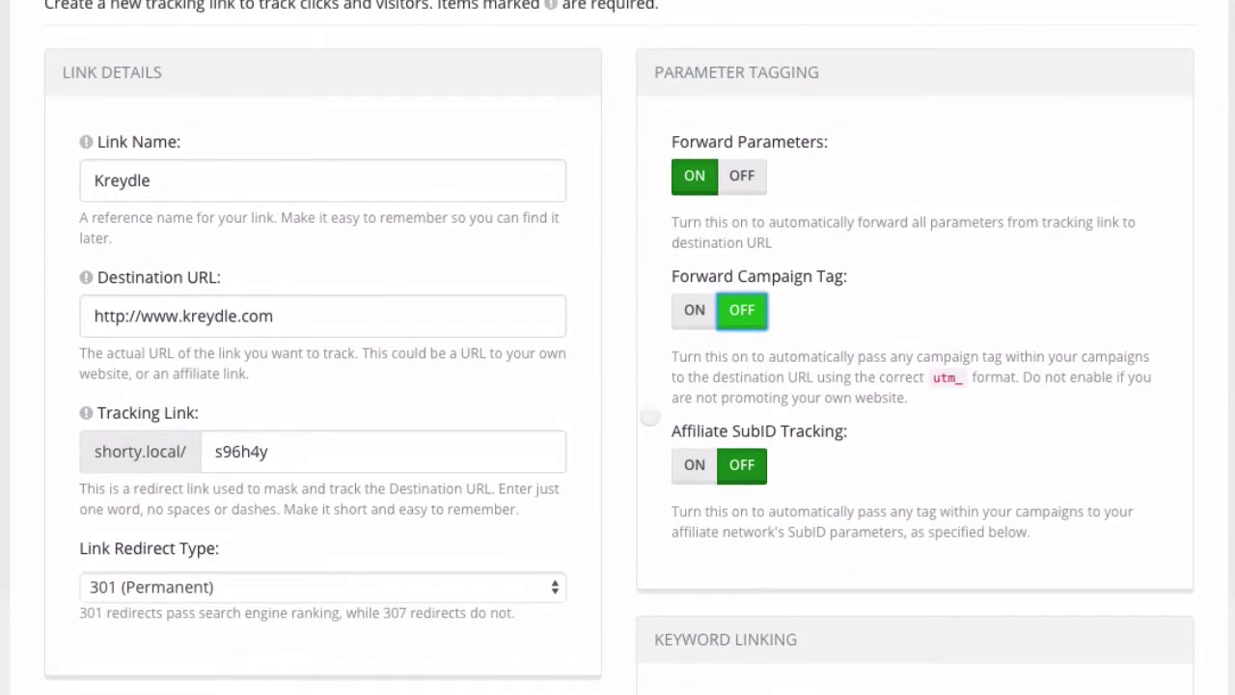
pyautogui.scroll(2, 649, 415)
pyautogui.scroll(-7, 650, 414)
pyautogui.click(142, 522)
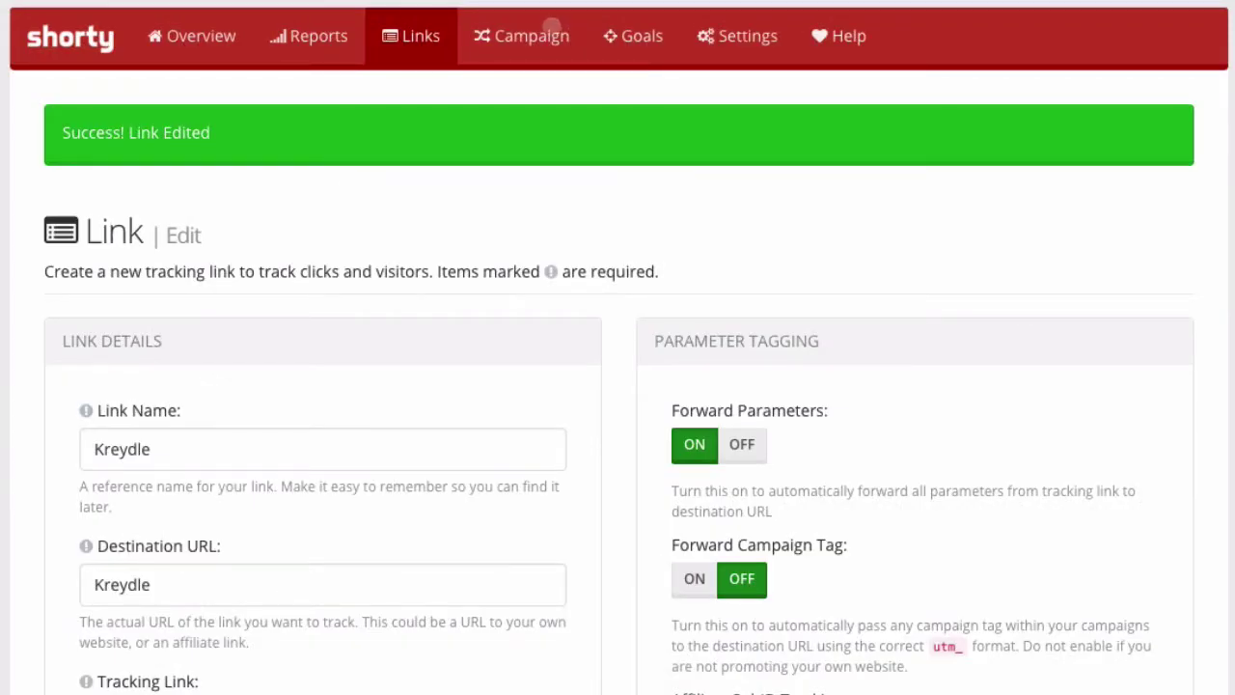
# Step: Open the solo_ads campaign link, confirm kreydle.com loads without utm tags, then close it
pyautogui.click(551, 29)
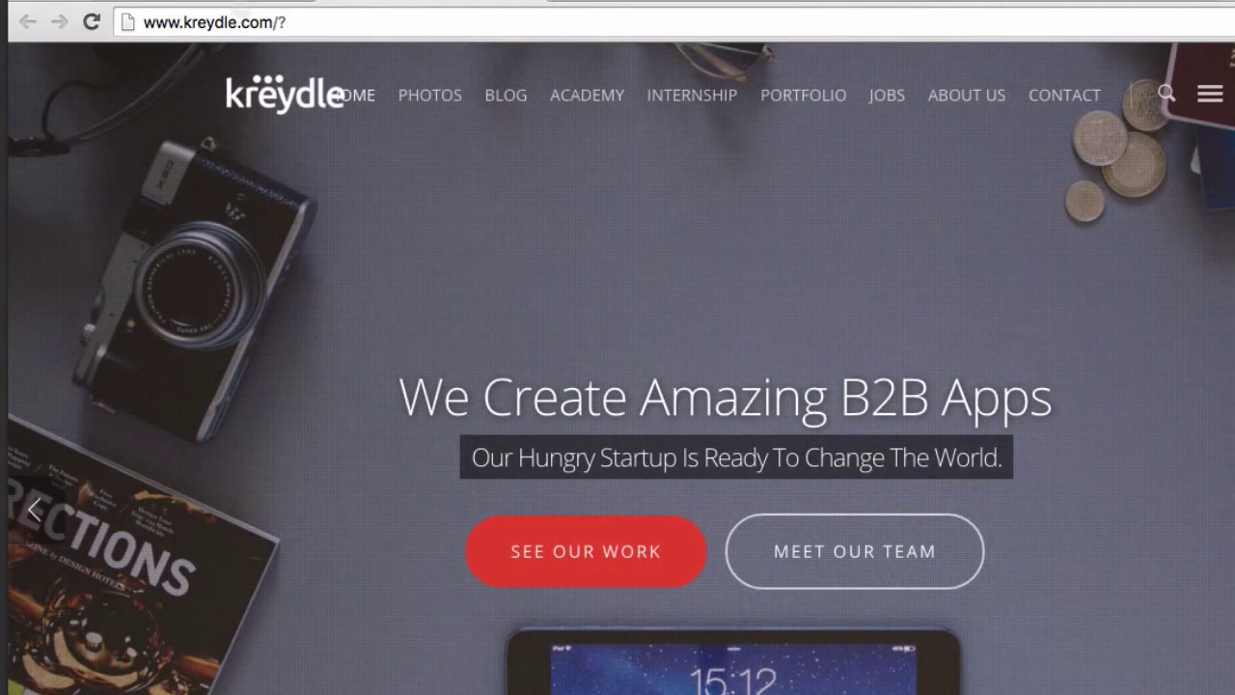
pyautogui.press('super+w')
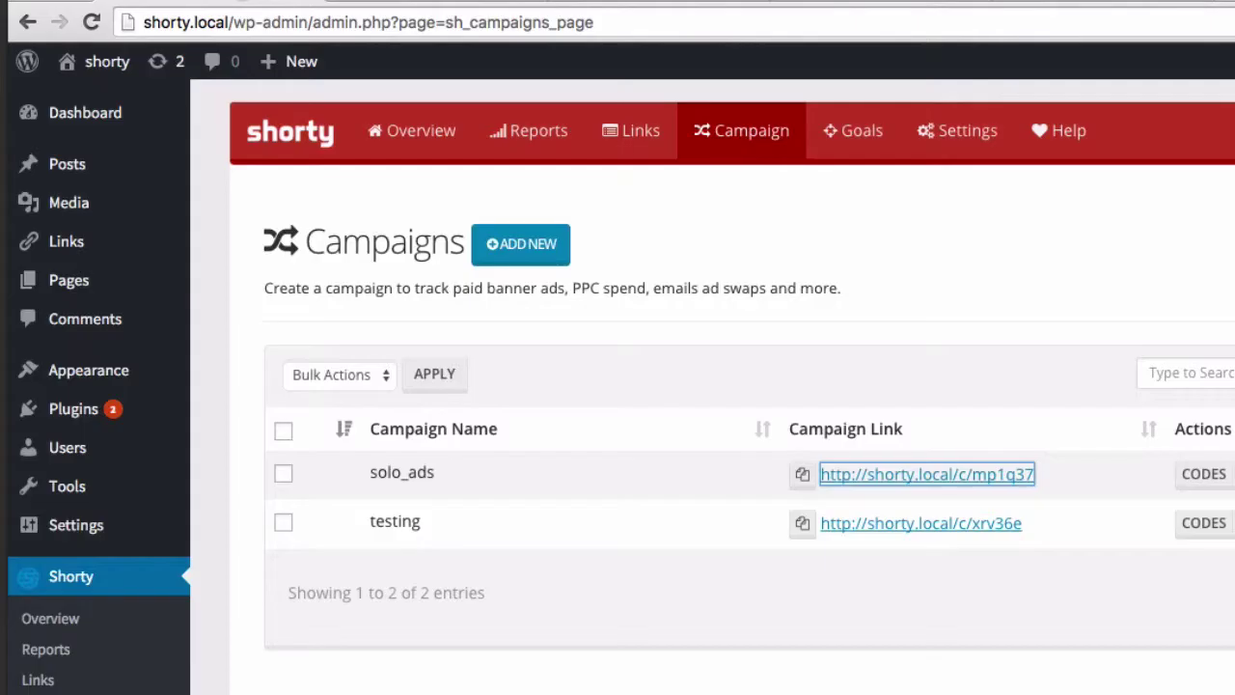
pyautogui.click(624, 145)
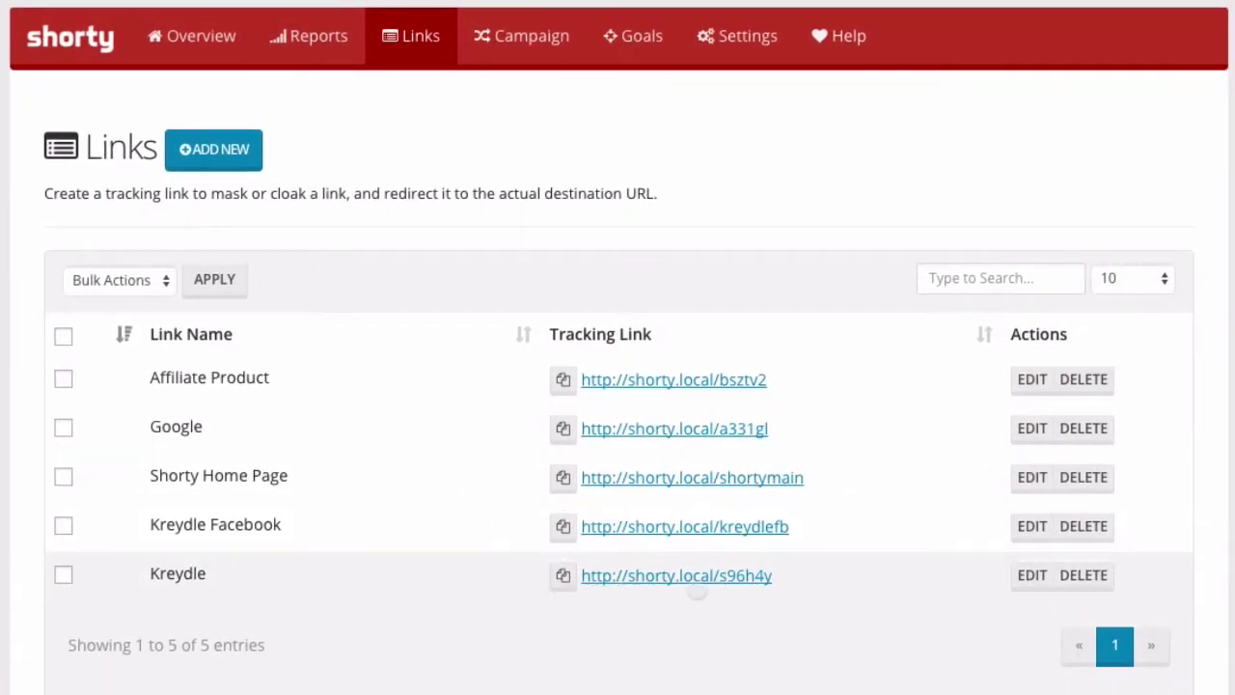
pyautogui.click(1031, 576)
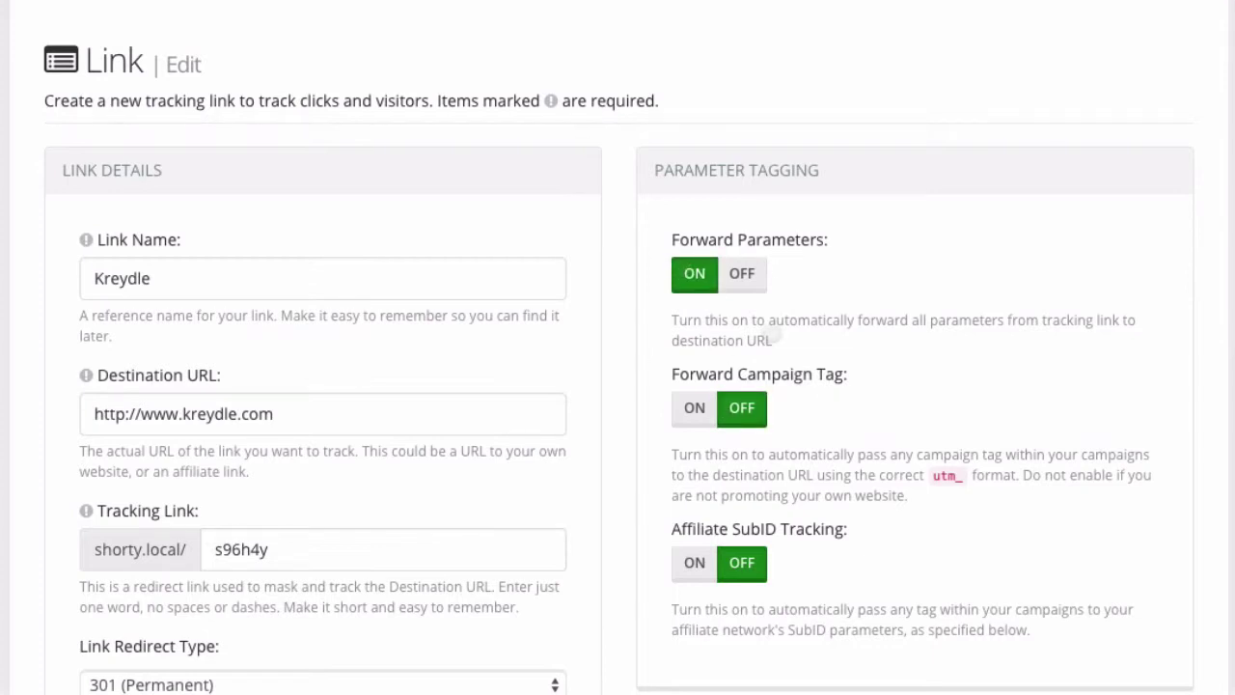
pyautogui.scroll(2, 264, 223)
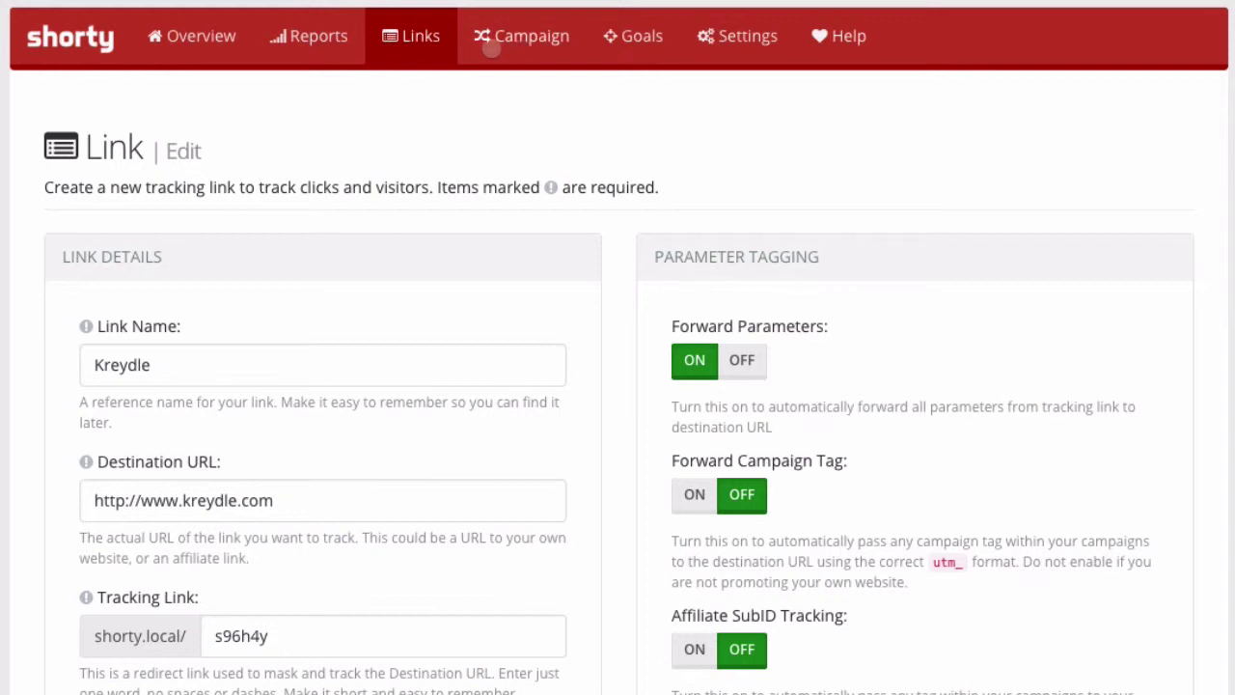
pyautogui.click(409, 42)
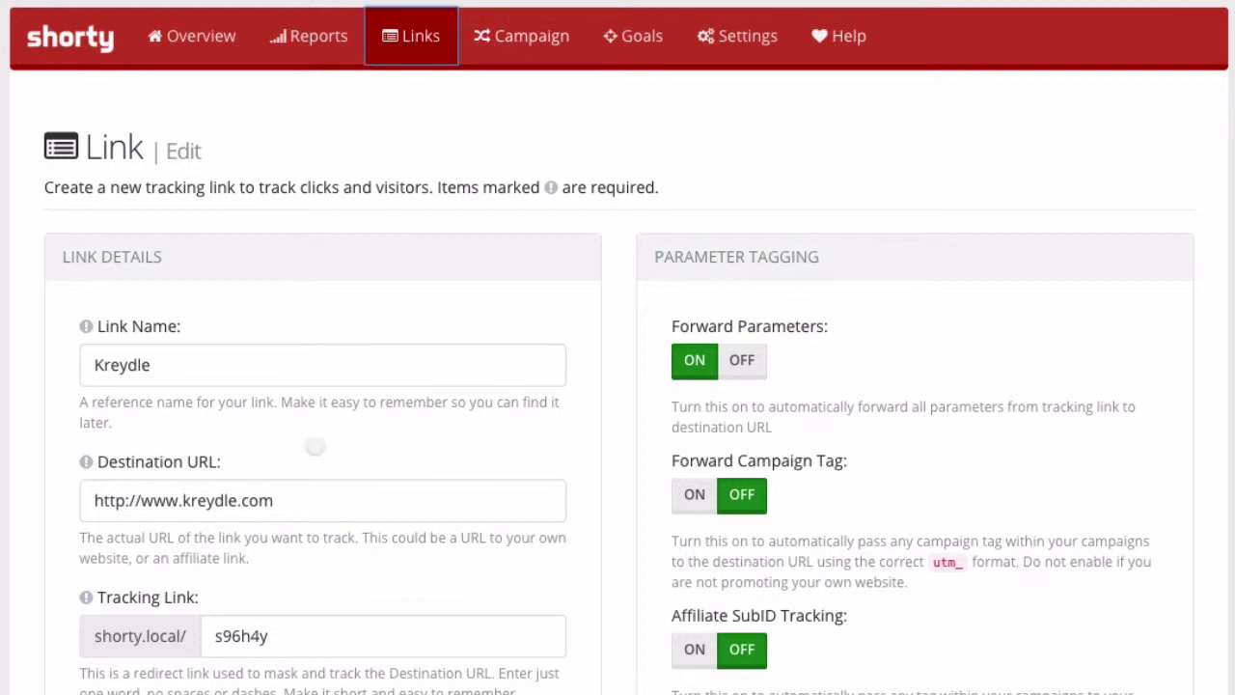
pyautogui.scroll(-1, 303, 483)
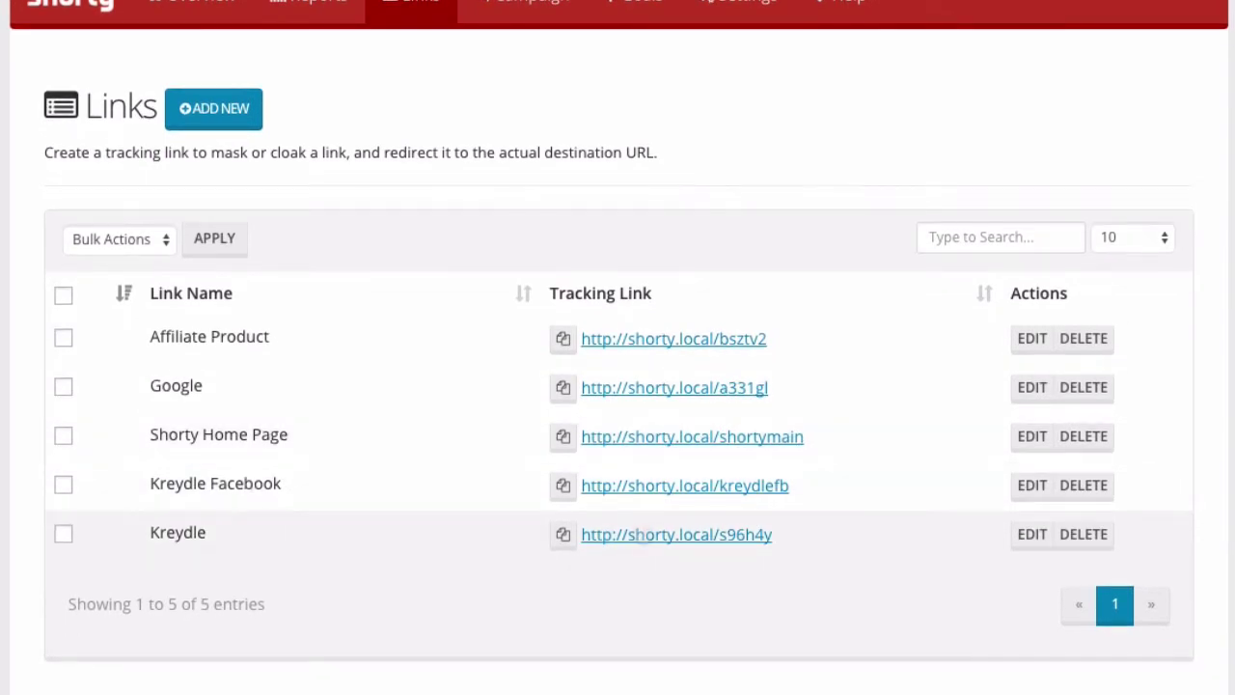
pyautogui.click(563, 534)
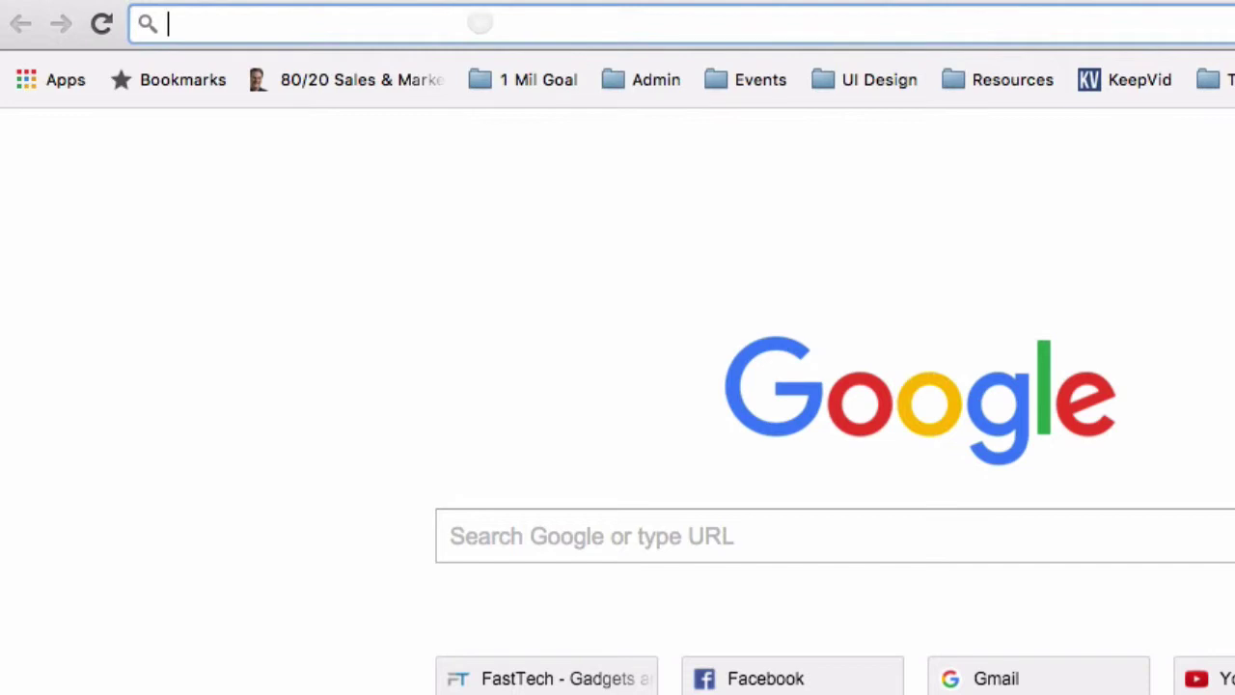
# Step: Load the pasted Kreydle tracking link with ?myparameter=testing appended
pyautogui.press('super+v')
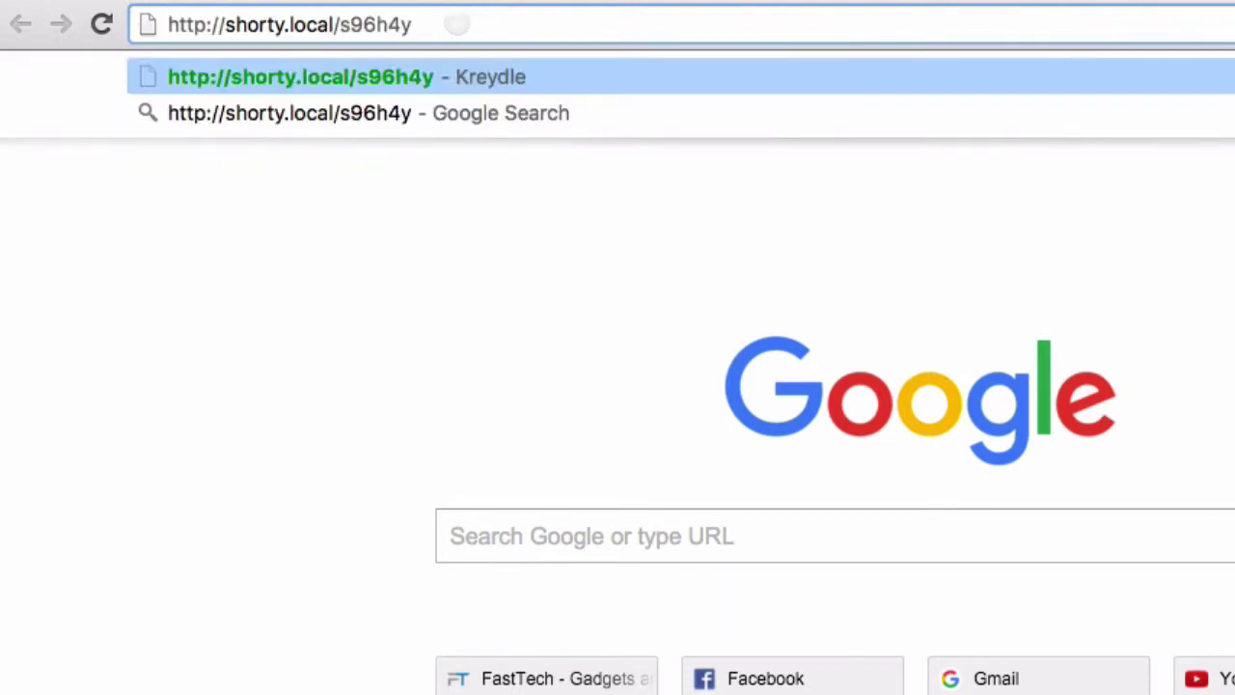
pyautogui.write('?')
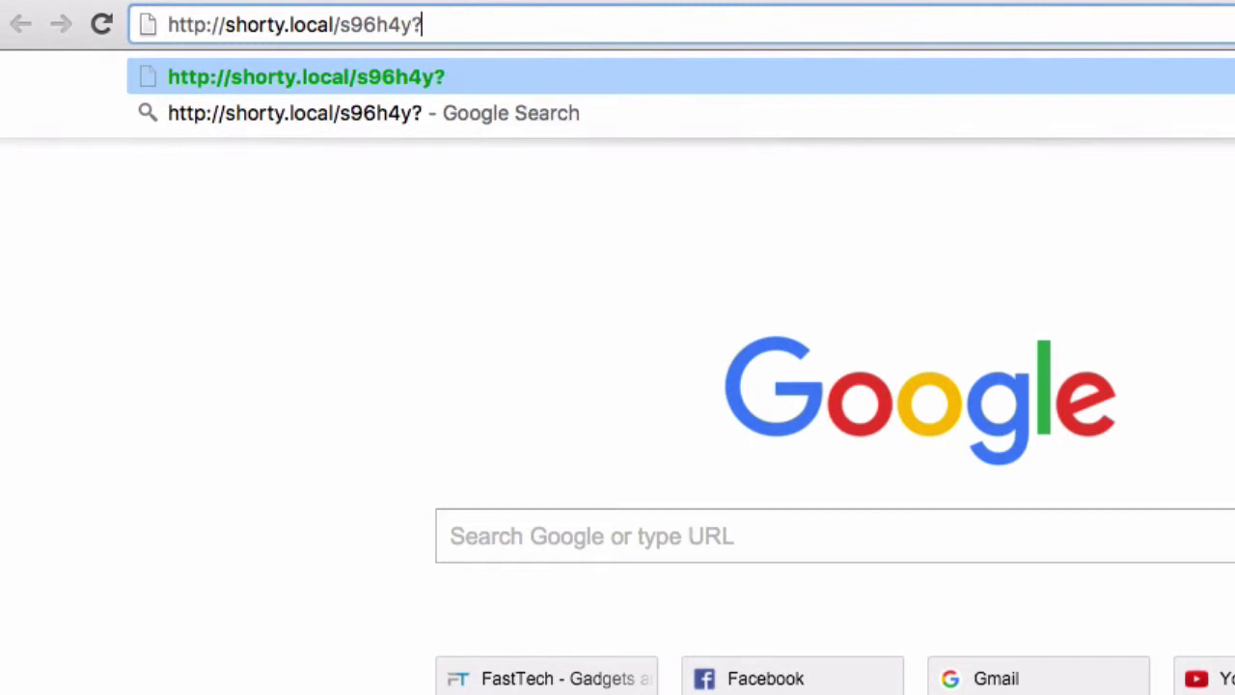
pyautogui.write('myparame')
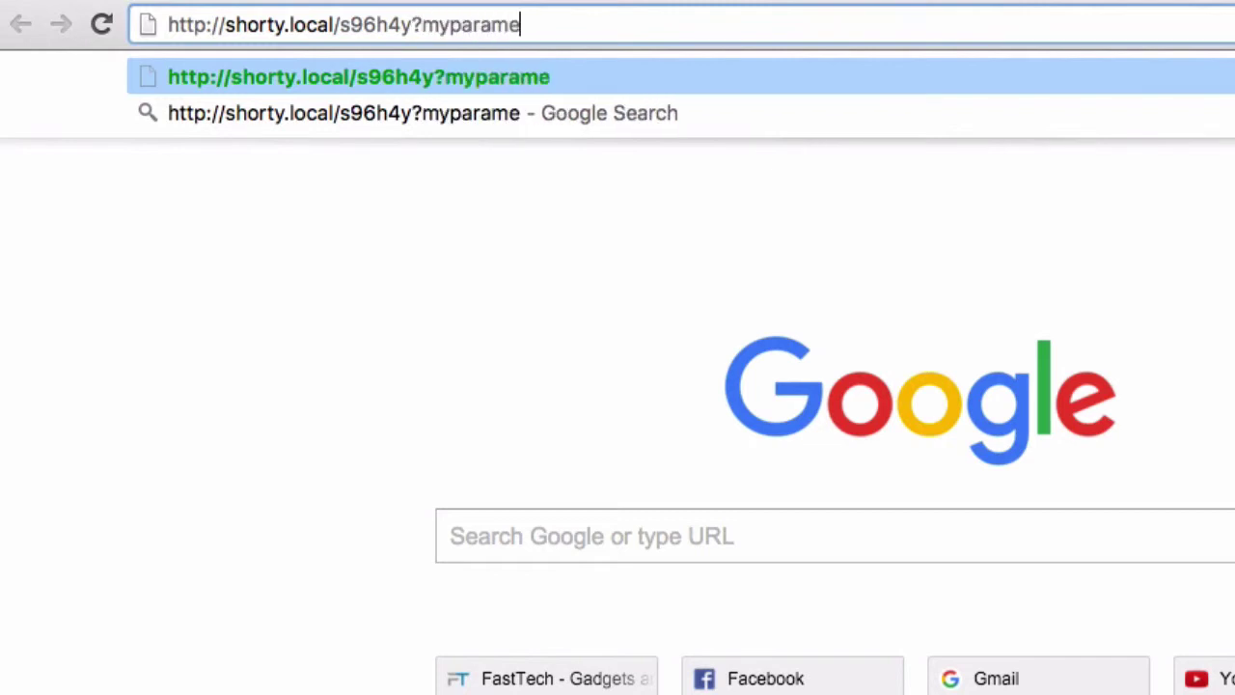
pyautogui.write('ter=')
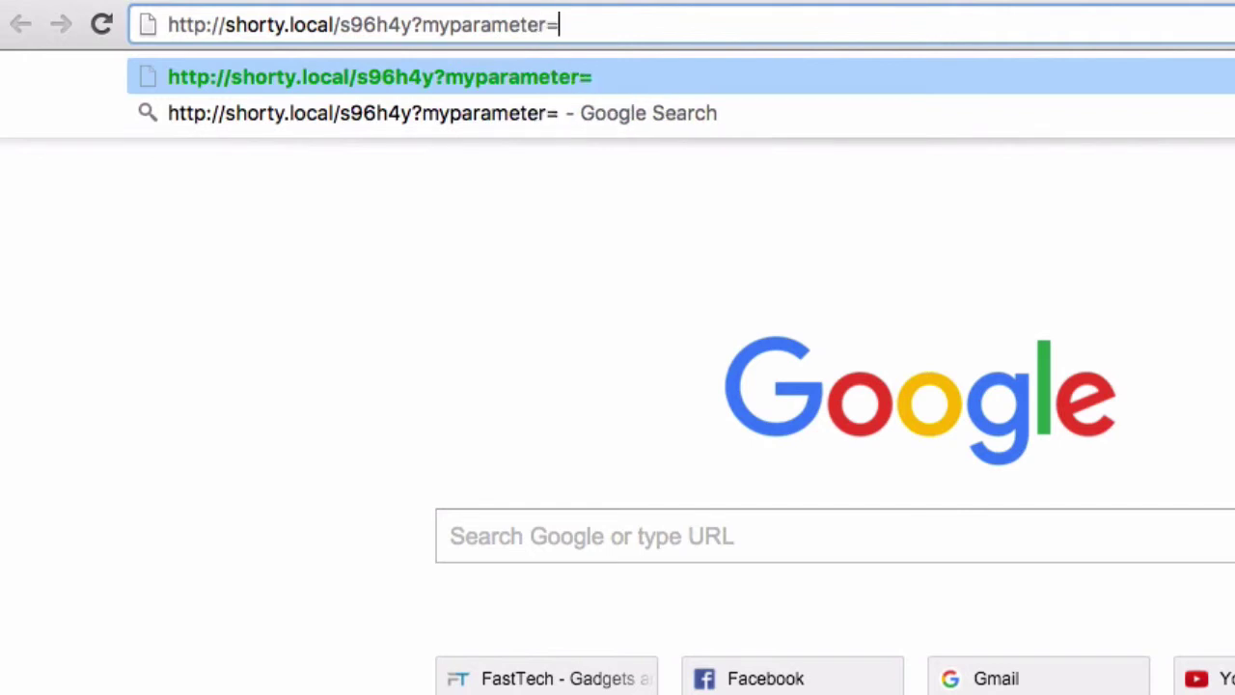
pyautogui.write('testing')
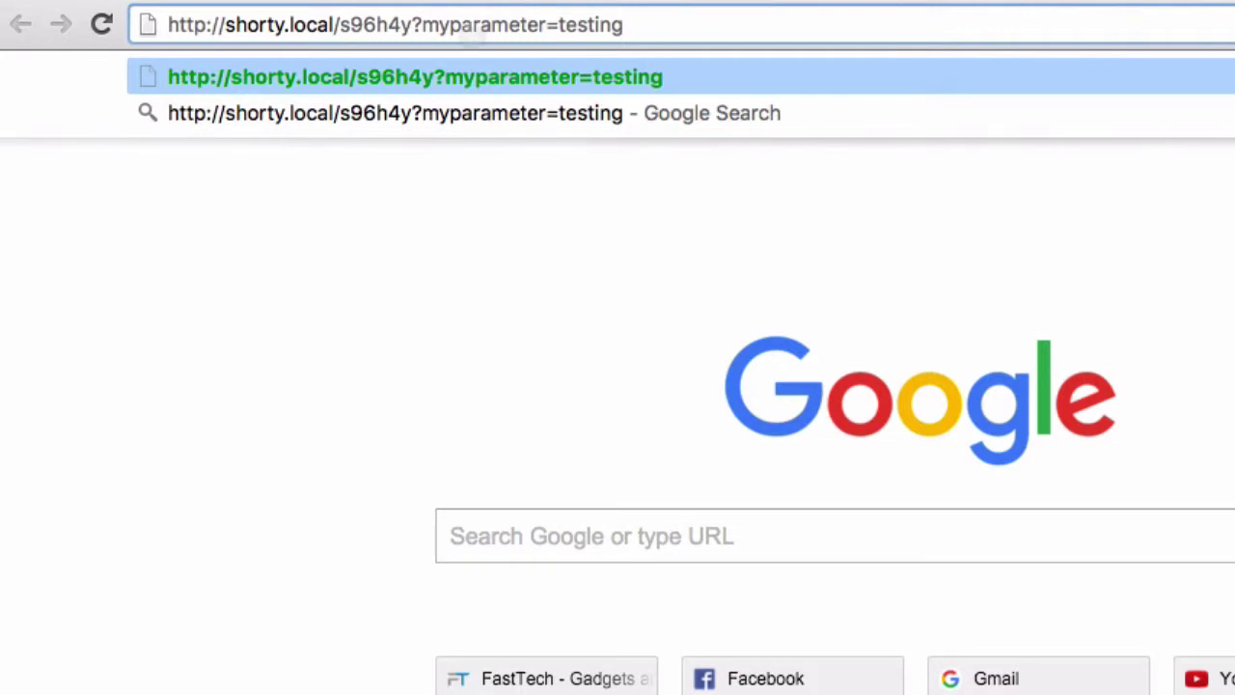
pyautogui.press('Return')
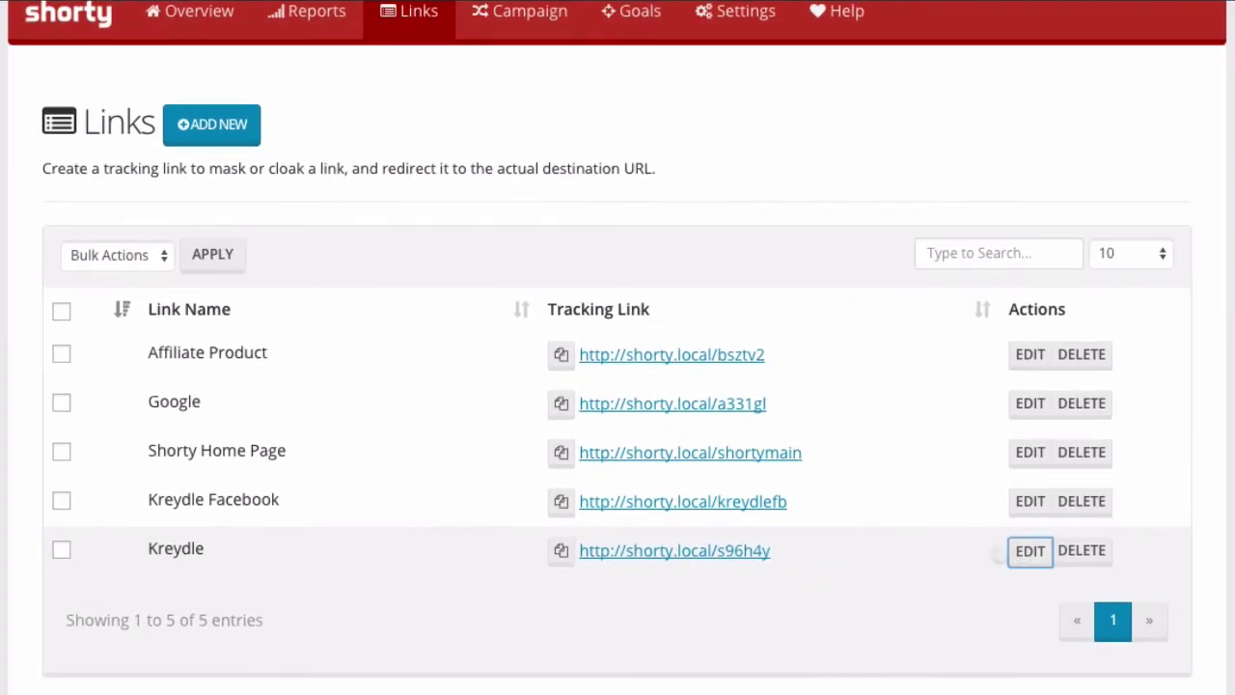
# Step: Switch Forward Campaign Tag to ON for the Kreydle link, then return to the Campaigns list
pyautogui.click(1024, 550)
pyautogui.scroll(-3, 763, 608)
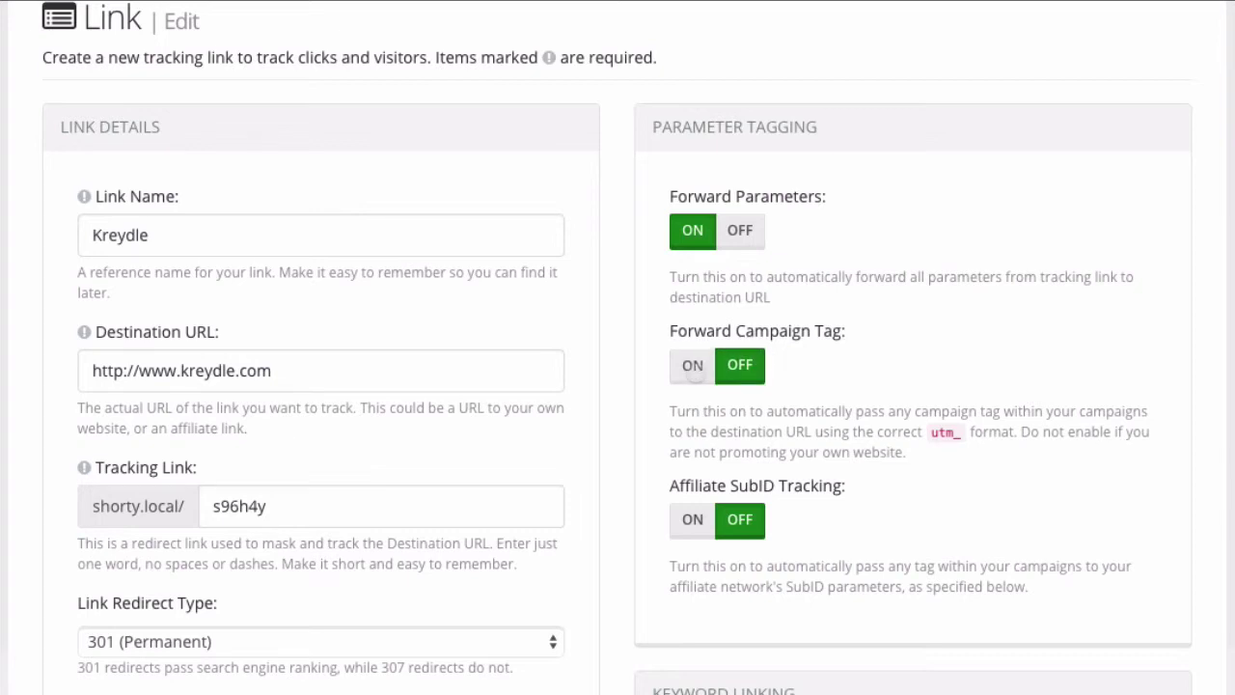
pyautogui.click(693, 366)
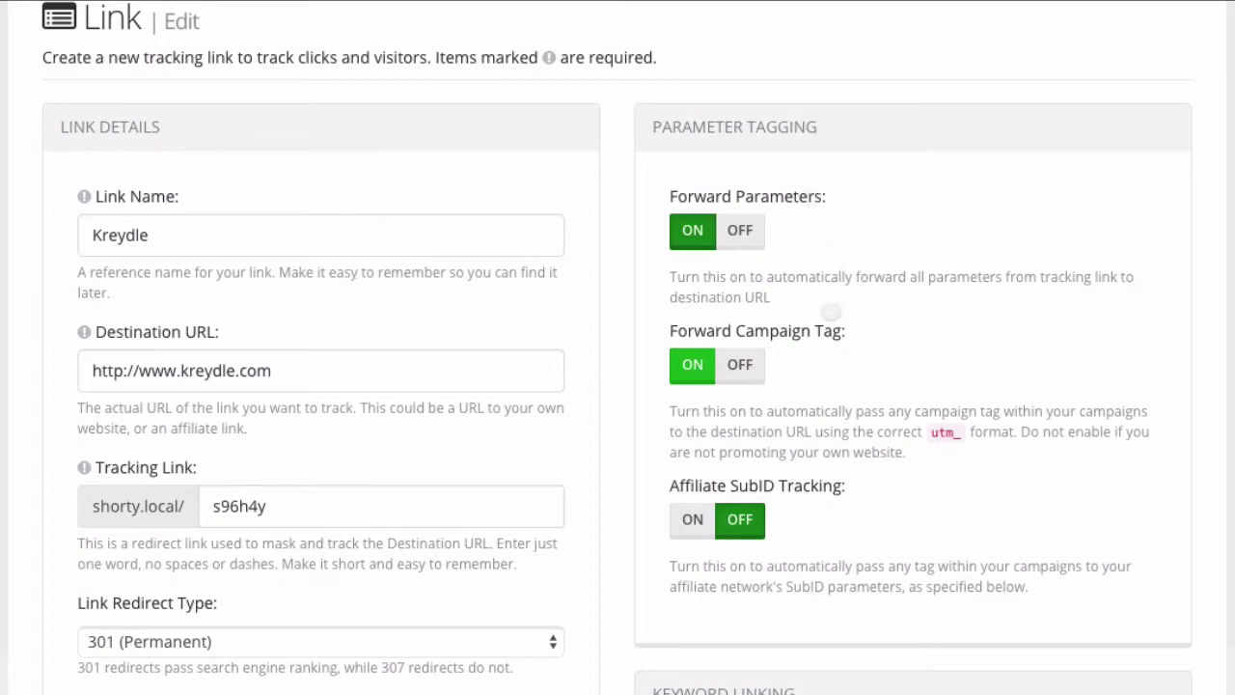
pyautogui.scroll(-4, 831, 312)
pyautogui.scroll(5, 676, 241)
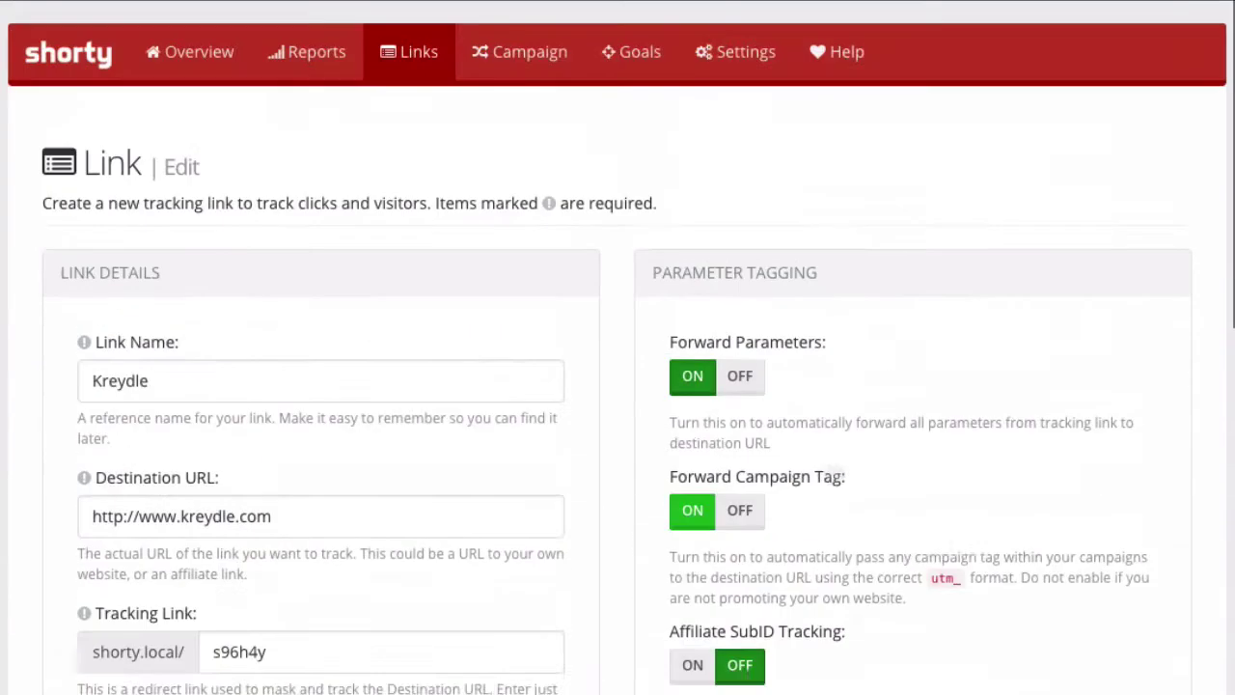
pyautogui.scroll(-1, 514, 138)
pyautogui.click(505, 54)
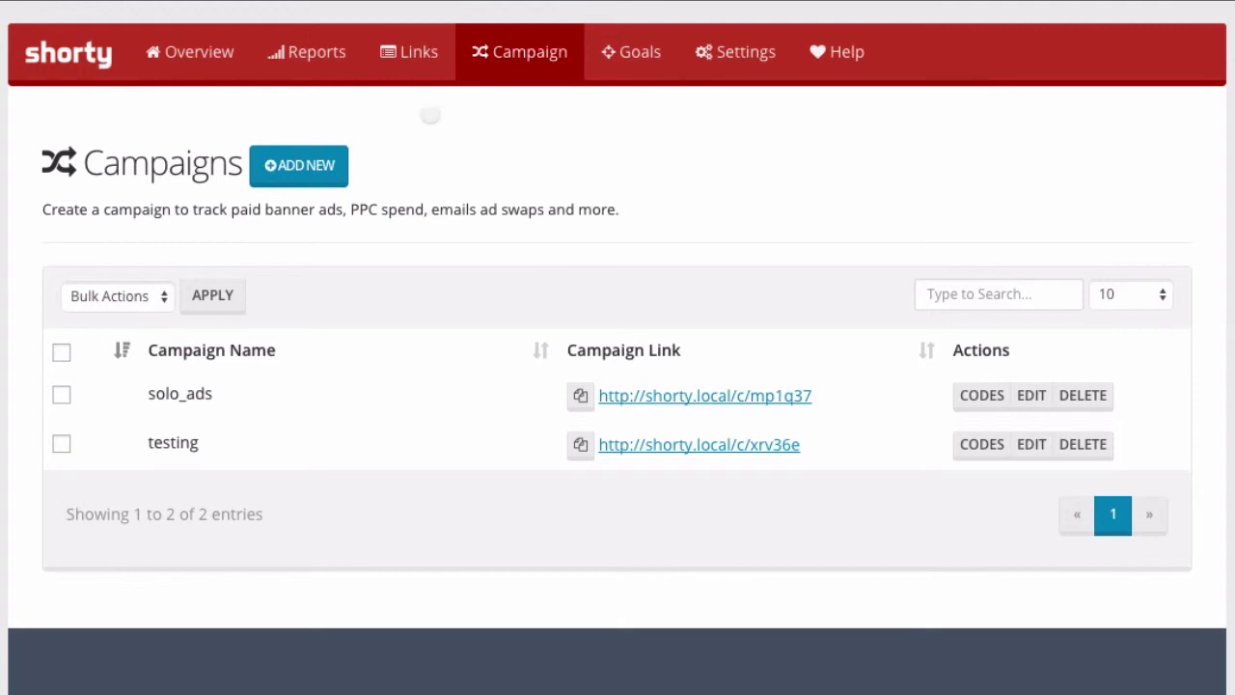
# Step: Review today's report overview: 4 total visits, 3 visitors, $0.50 total cost, -200.00% ROI
pyautogui.click(289, 53)
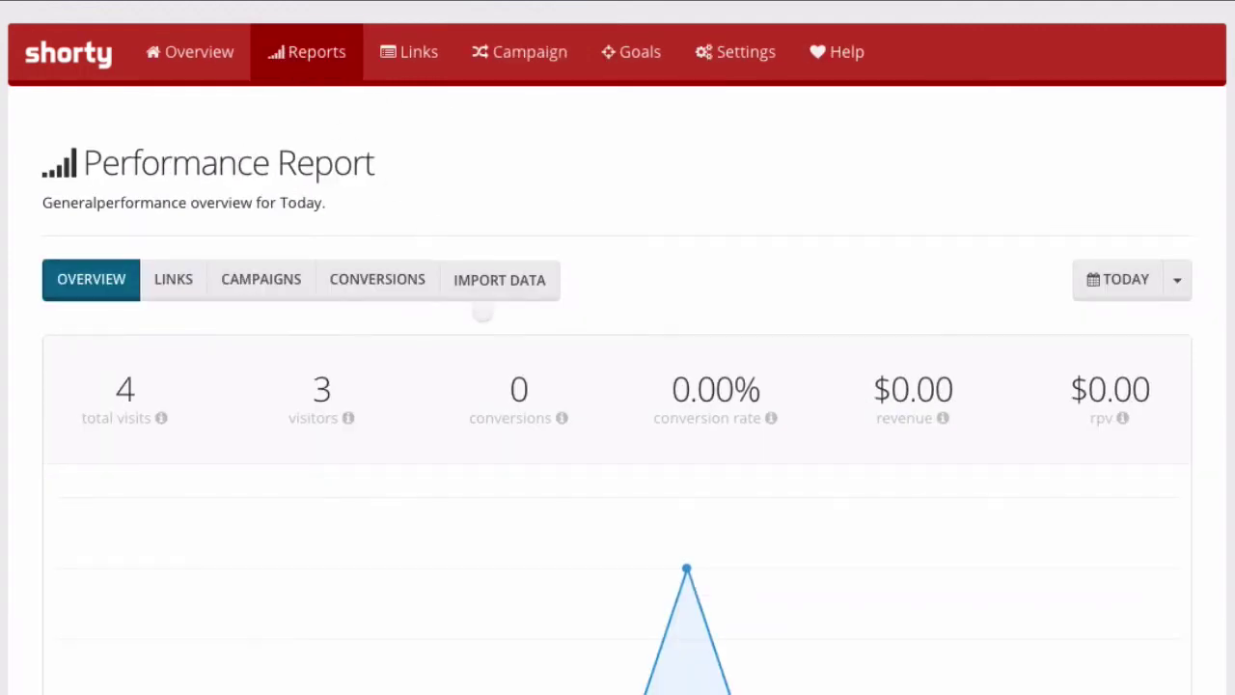
pyautogui.scroll(-5, 475, 390)
pyautogui.scroll(3, 476, 390)
pyautogui.scroll(1, 476, 391)
pyautogui.scroll(-1, 475, 391)
pyautogui.scroll(-1, 475, 391)
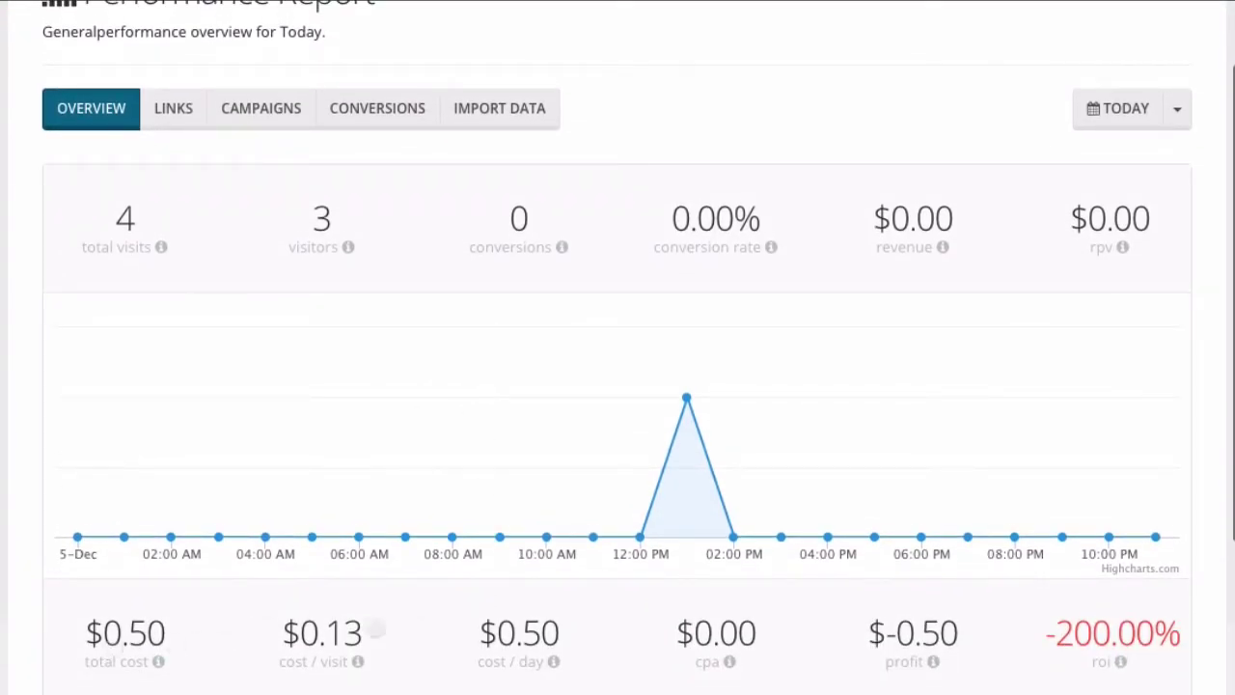
pyautogui.moveTo(496, 635); pyautogui.dragTo(552, 637)
pyautogui.click(529, 636)
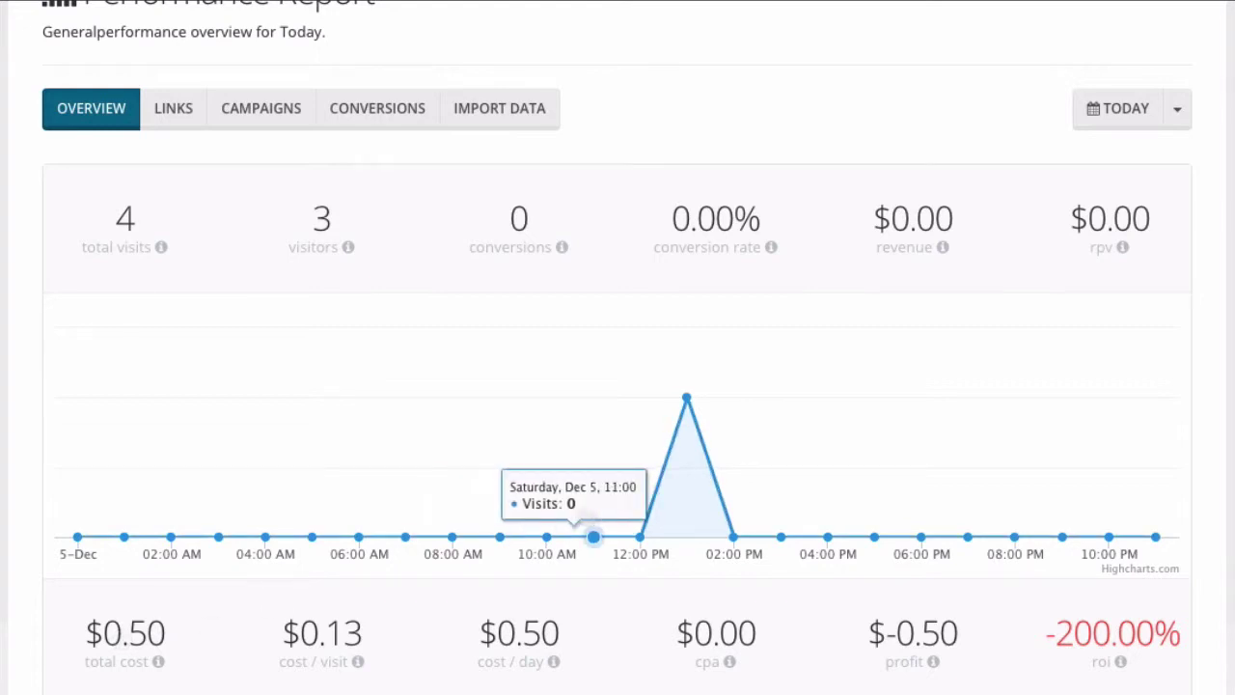
pyautogui.moveTo(687, 533)
pyautogui.moveTo(691, 395)
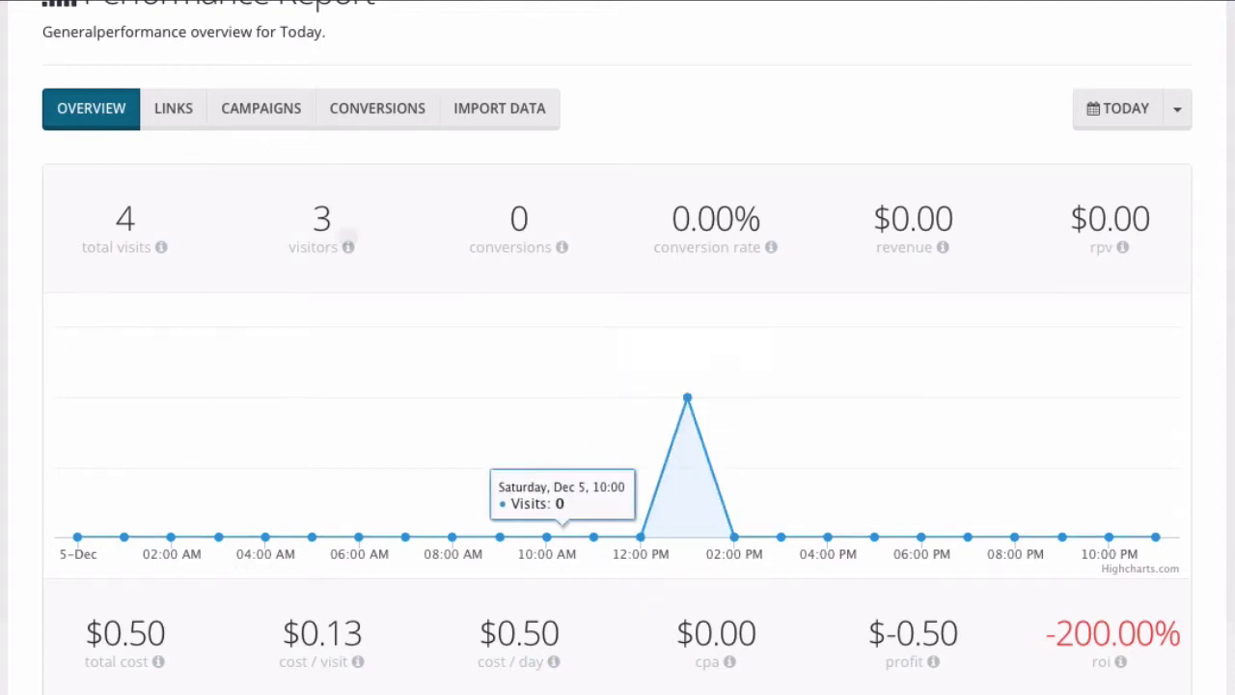
# Step: Show the campaign breakdown: solo_ads at 2 visits and $0.20, testing at 1 visit and $0.30
pyautogui.click(260, 108)
pyautogui.scroll(-3, 168, 582)
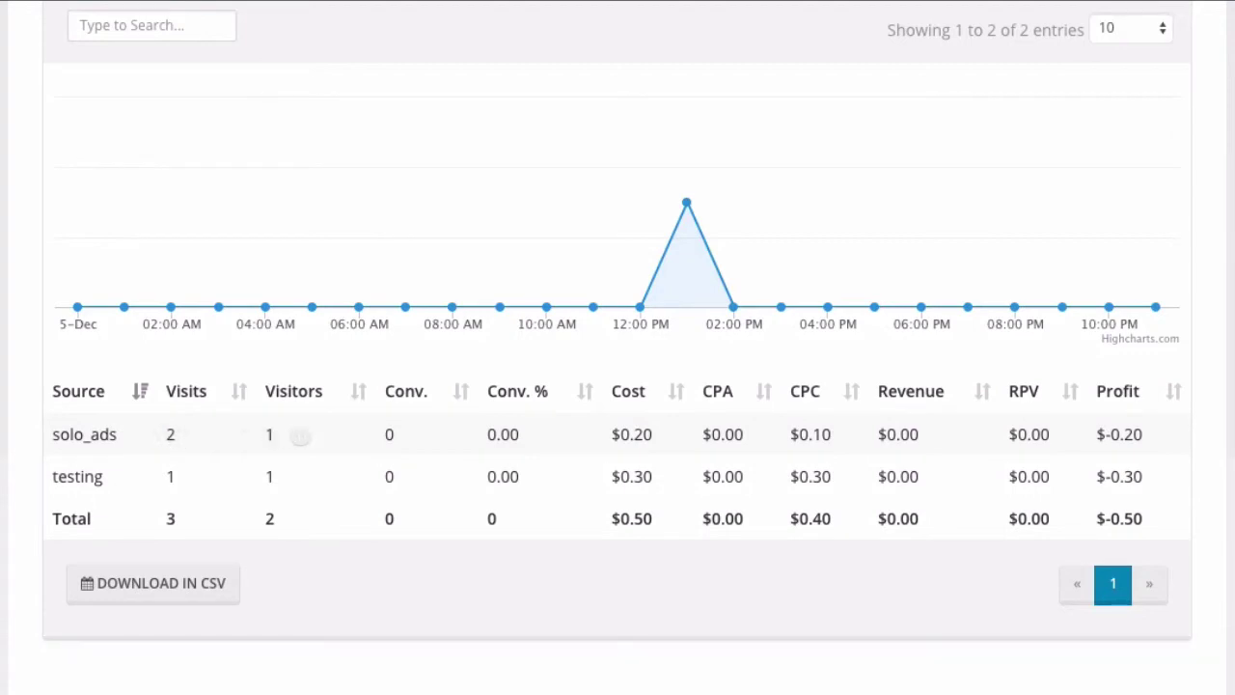
pyautogui.moveTo(632, 435); pyautogui.dragTo(642, 436)
pyautogui.click(653, 441)
pyautogui.scroll(3, 653, 441)
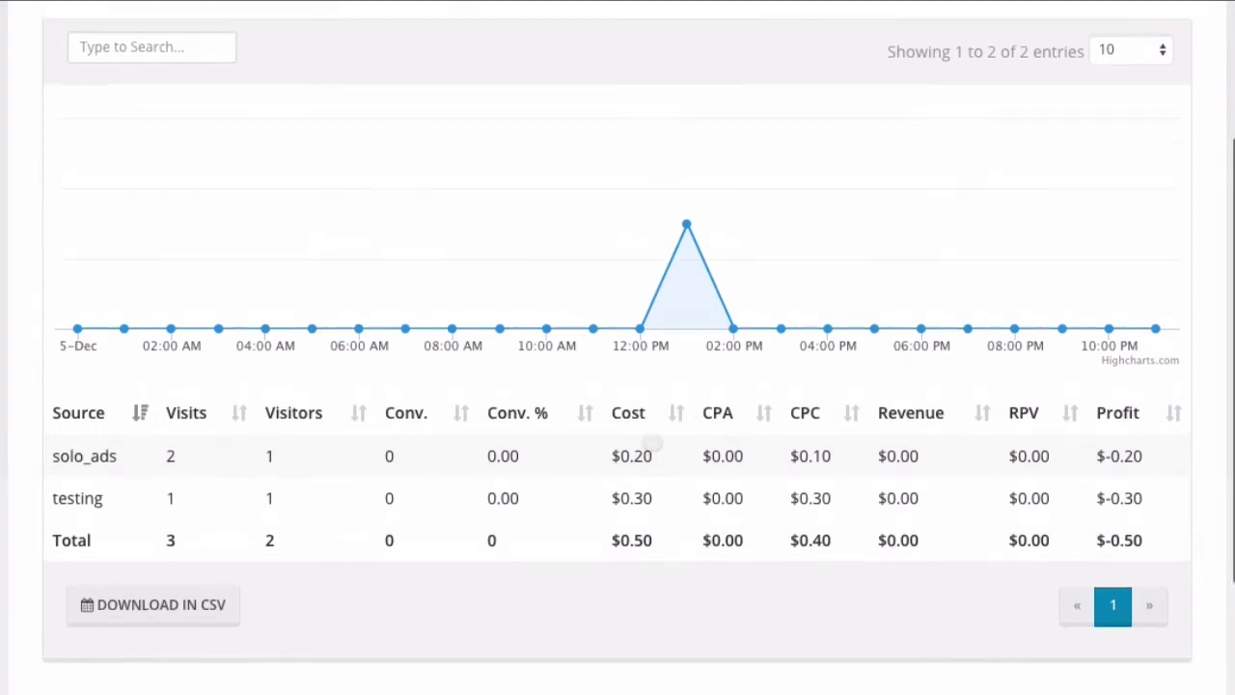
pyautogui.scroll(-1, 653, 441)
pyautogui.scroll(1, 654, 441)
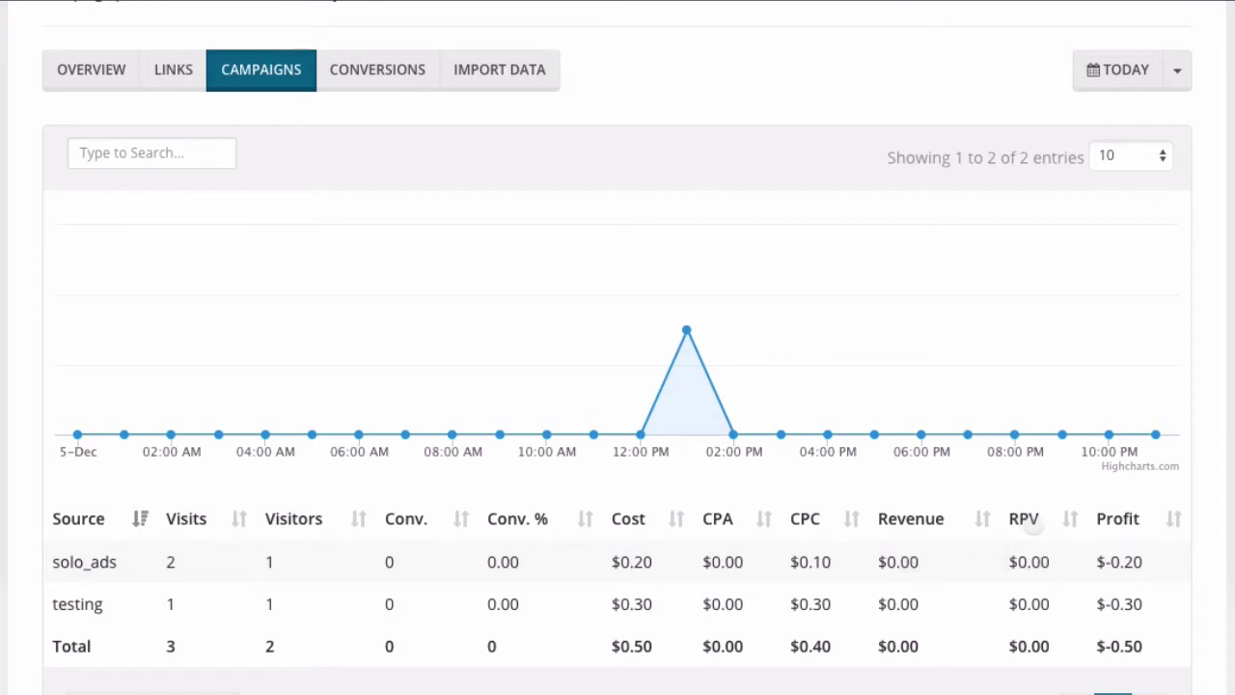
pyautogui.scroll(-1, 1031, 569)
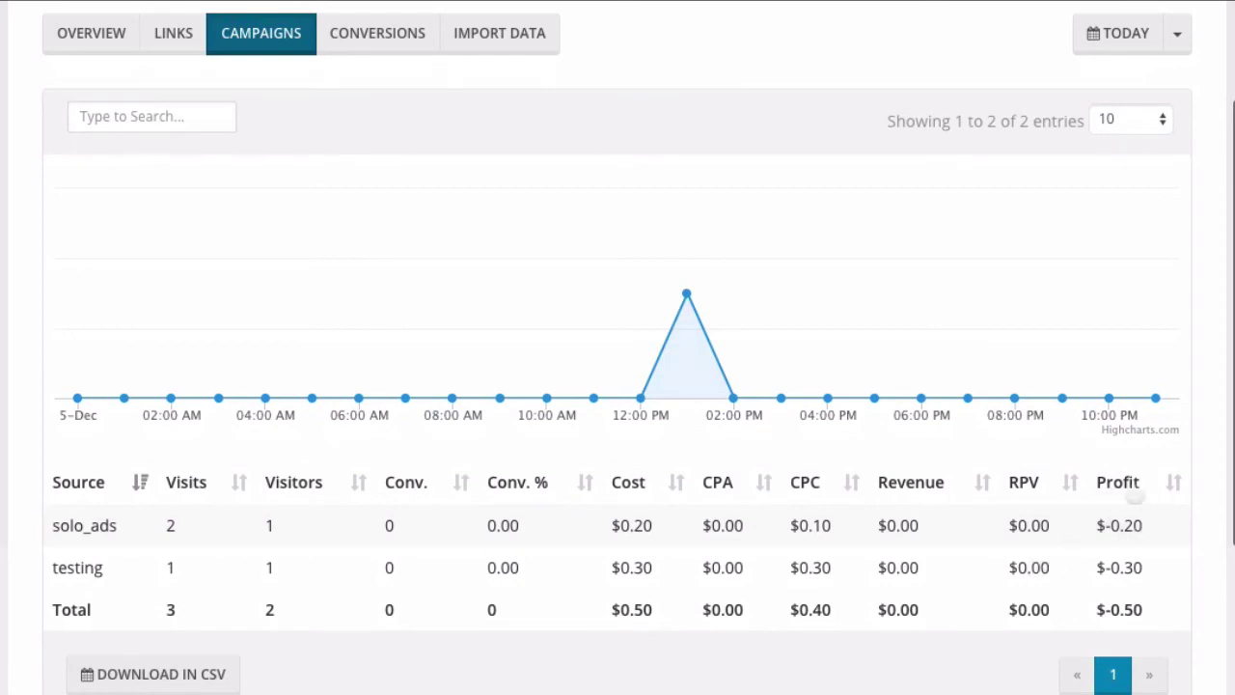
pyautogui.scroll(5, 954, 529)
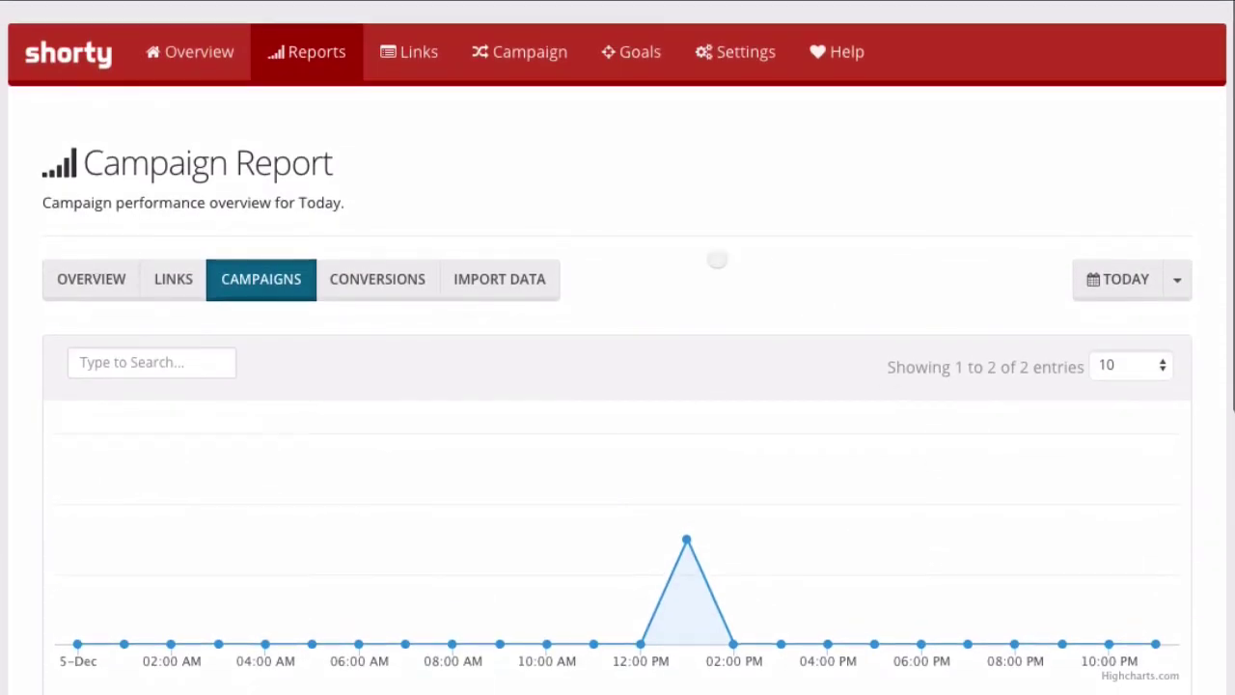